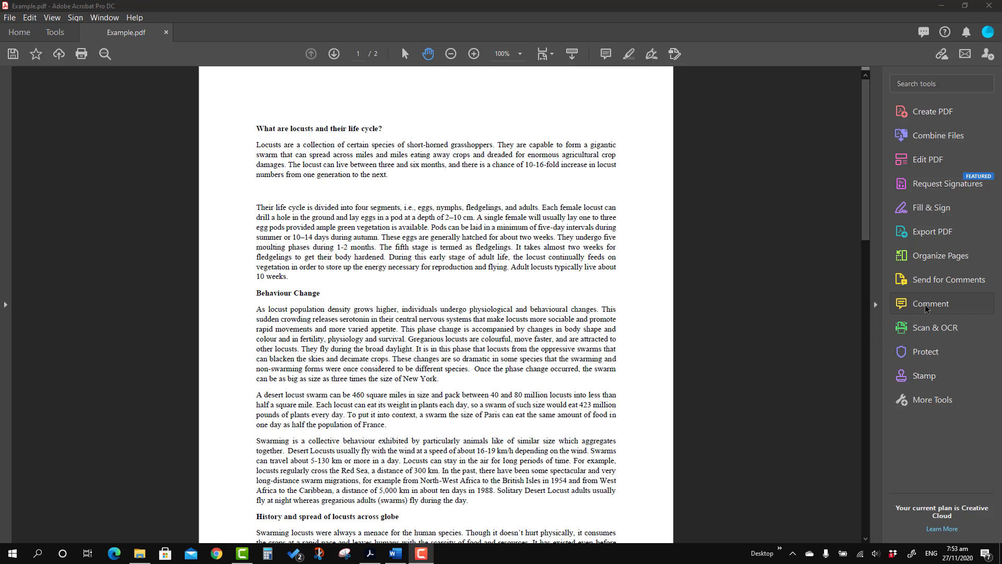
- Open the Comment tool set for Example.pdf, showing an empty comments list beside the page
{"action": "left_click", "coordinate": [926, 307]}
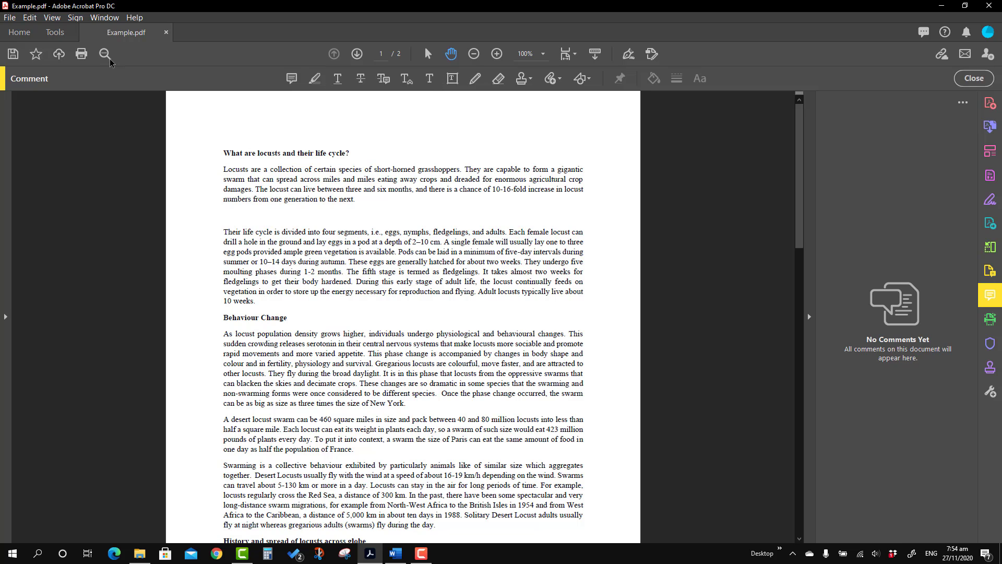
{"action": "left_click", "coordinate": [57, 36]}
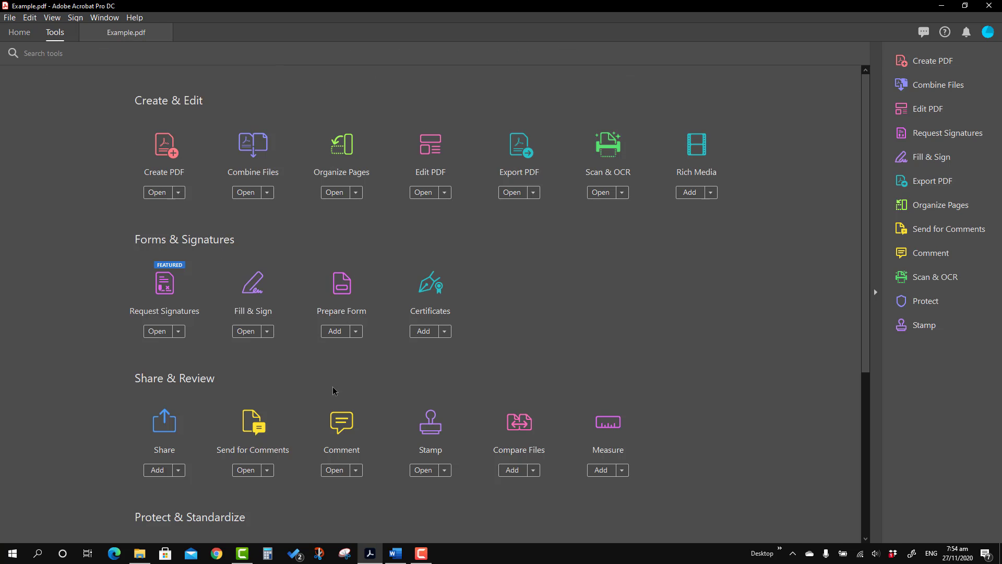
{"action": "left_click", "coordinate": [345, 434]}
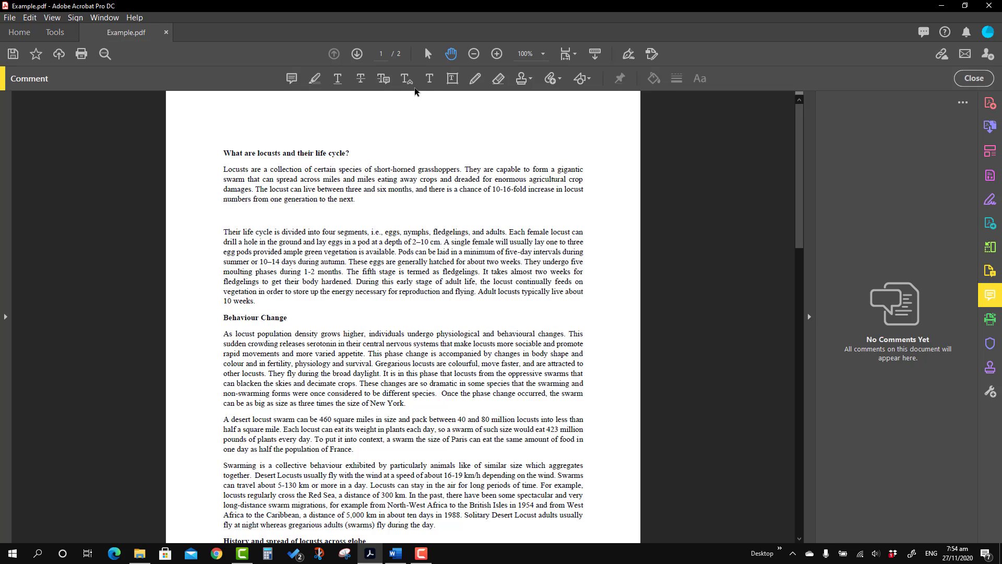
- Add a text box comment reading 'Delete paragraph' after the first paragraph
{"action": "left_click", "coordinate": [451, 80]}
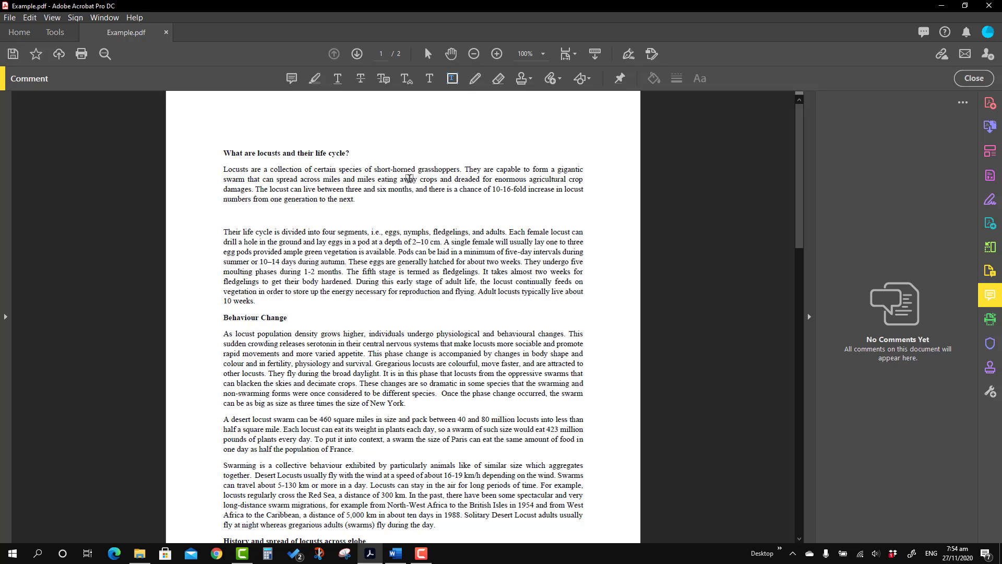
{"action": "left_click", "coordinate": [360, 198]}
{"action": "key", "text": "Escape"}
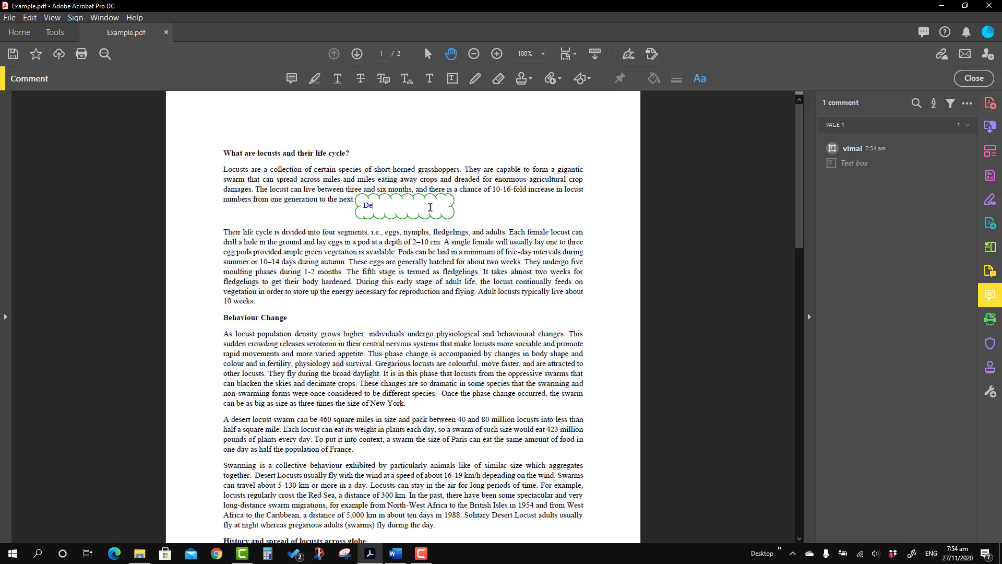
{"action": "type", "text": "Delete paragraph"}
{"action": "key", "text": "Escape"}
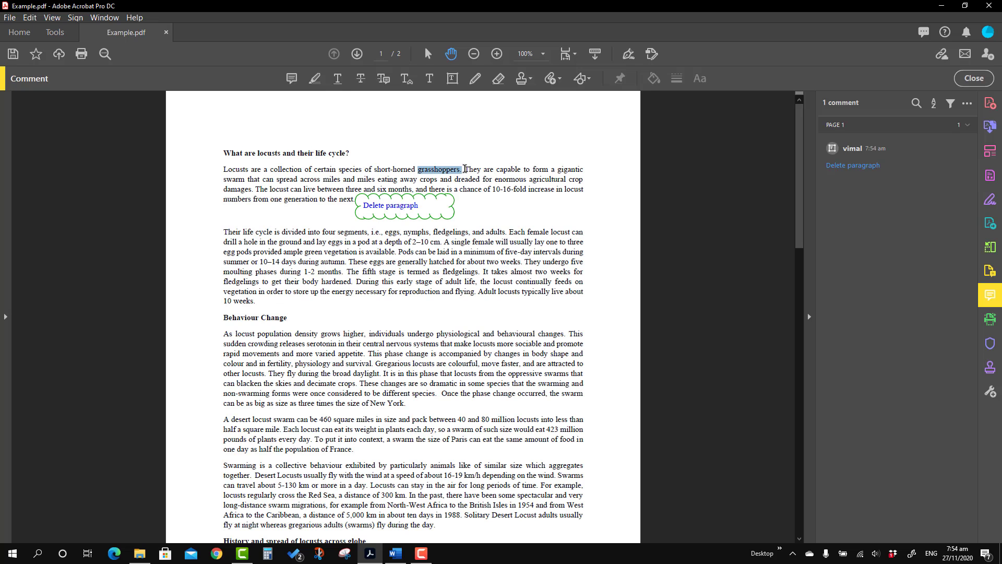
- Copy the first sentence of the page's opening paragraph
{"action": "left_click", "coordinate": [466, 170]}
{"action": "left_click_drag", "start_coordinate": [463, 170], "coordinate": [237, 166]}
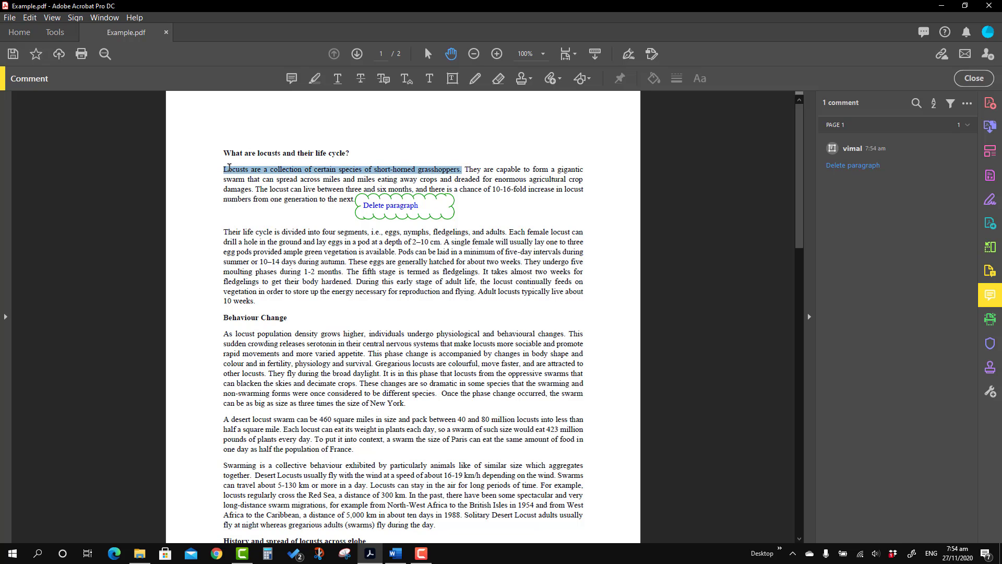
{"action": "right_click", "coordinate": [257, 173]}
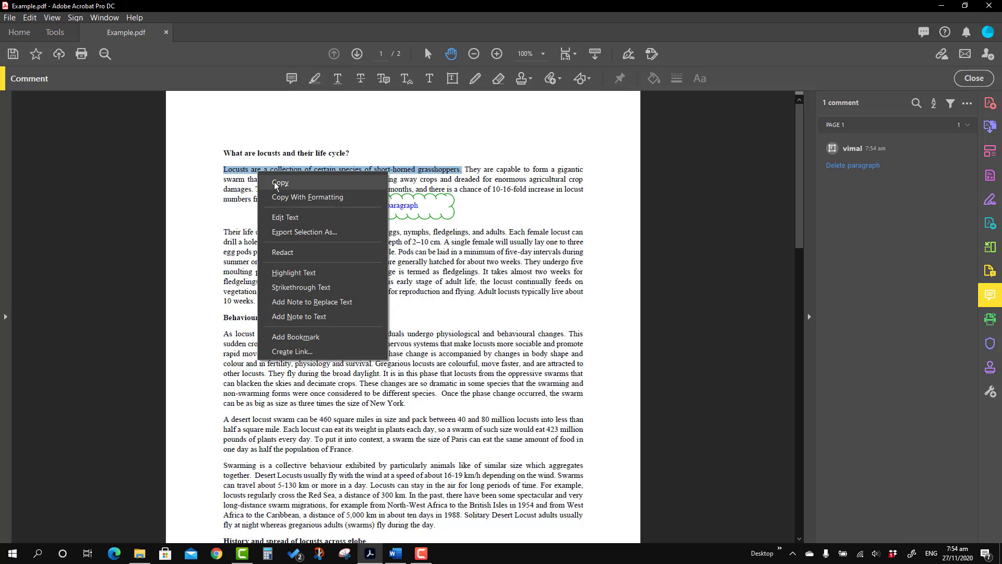
{"action": "left_click", "coordinate": [276, 182]}
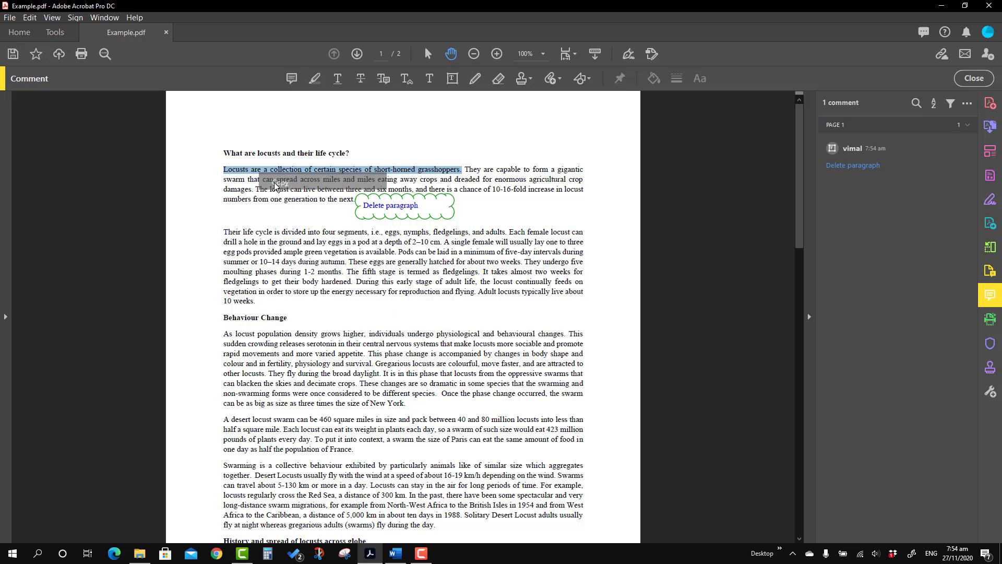
- Paste the copied sentence into a new text box above the Behaviour Change heading
{"action": "left_click", "coordinate": [453, 79]}
{"action": "left_click", "coordinate": [306, 302]}
{"action": "right_click", "coordinate": [318, 307]}
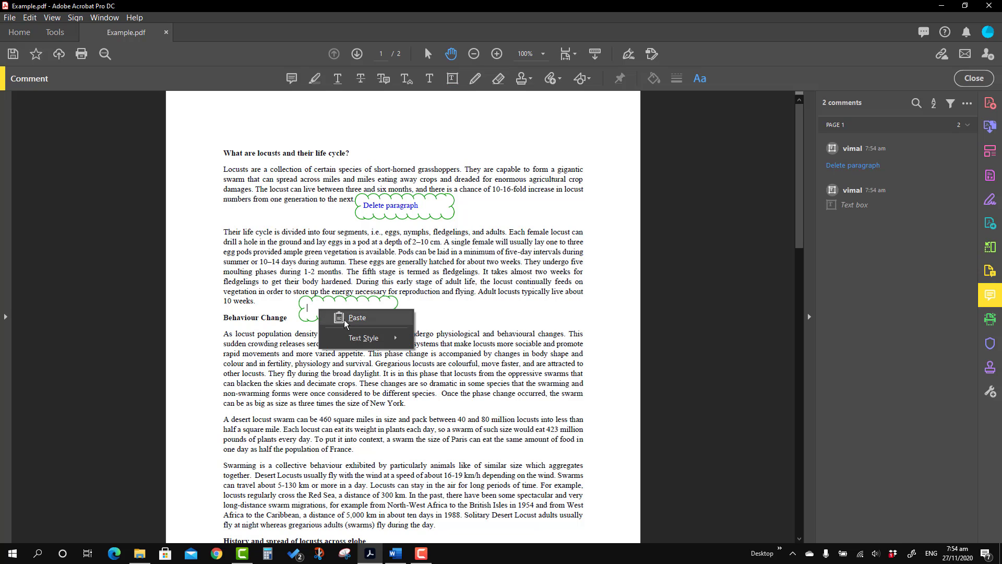
{"action": "left_click", "coordinate": [335, 381]}
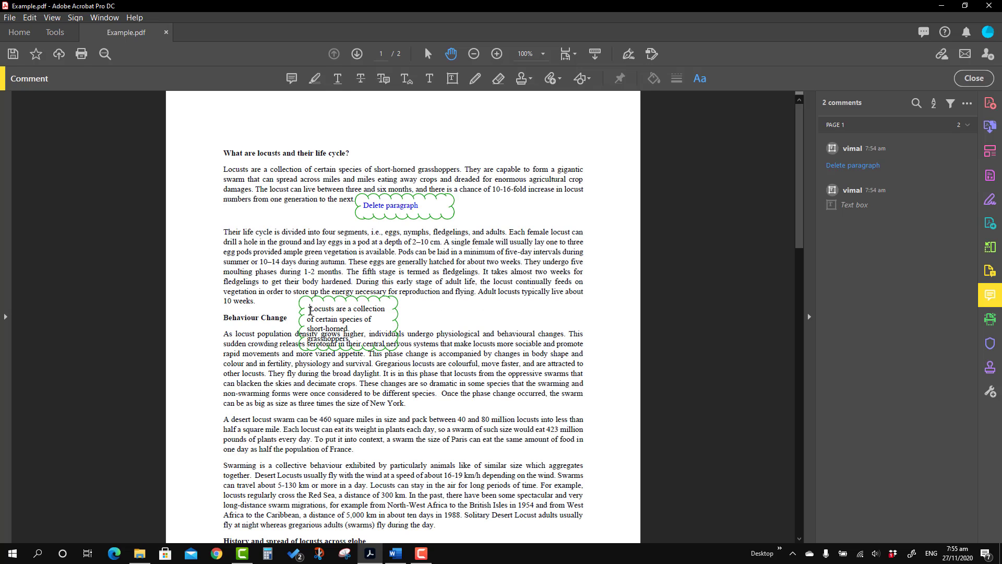
- Select the whole sentence in the second text box, from 'Locusts' to 'grasshoppers.'
{"action": "left_click_drag", "start_coordinate": [310, 309], "coordinate": [357, 341]}
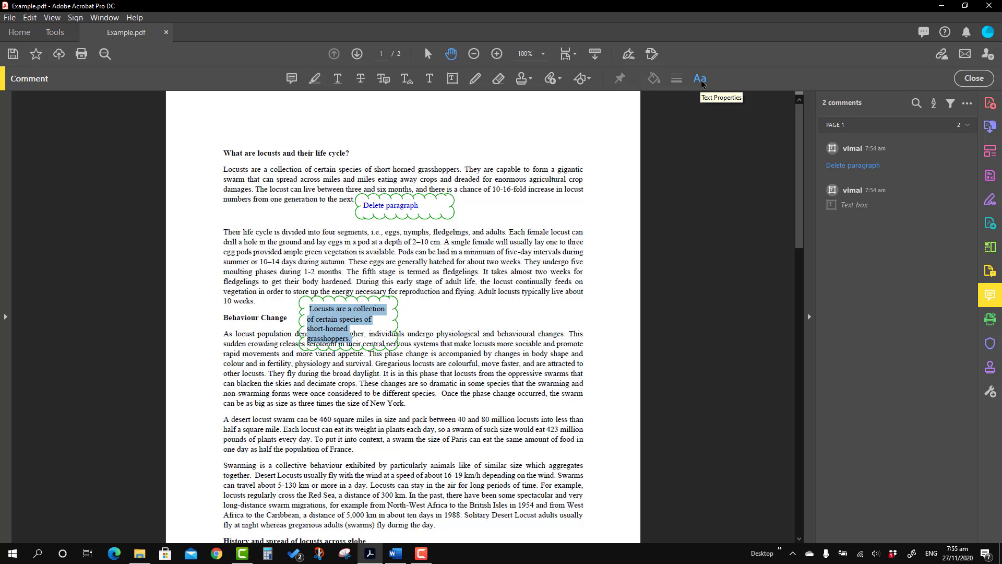
- Format the second box's sentence as 9-point blue Times New Roman
{"action": "left_click", "coordinate": [701, 80]}
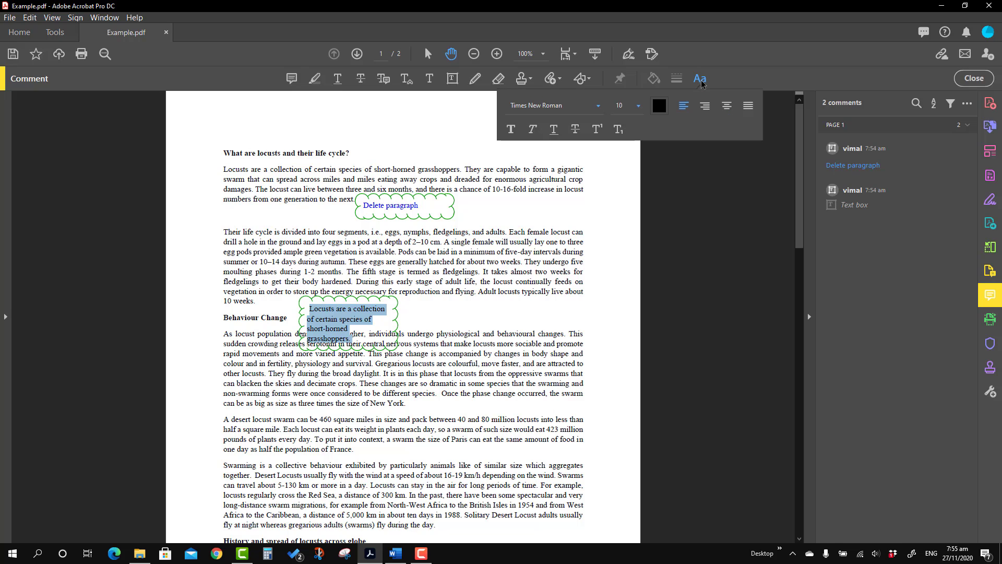
{"action": "left_click", "coordinate": [599, 107]}
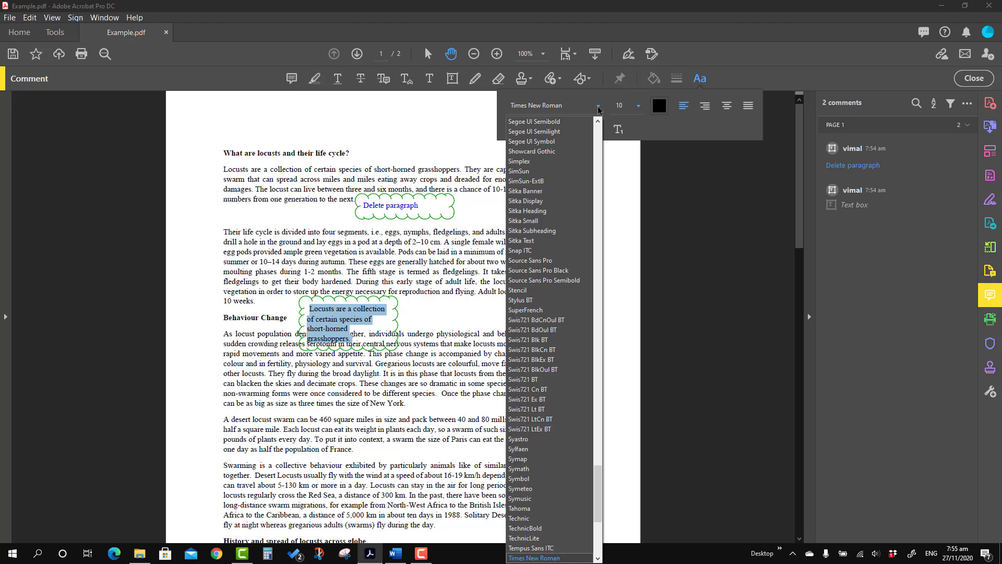
{"action": "left_click", "coordinate": [553, 558]}
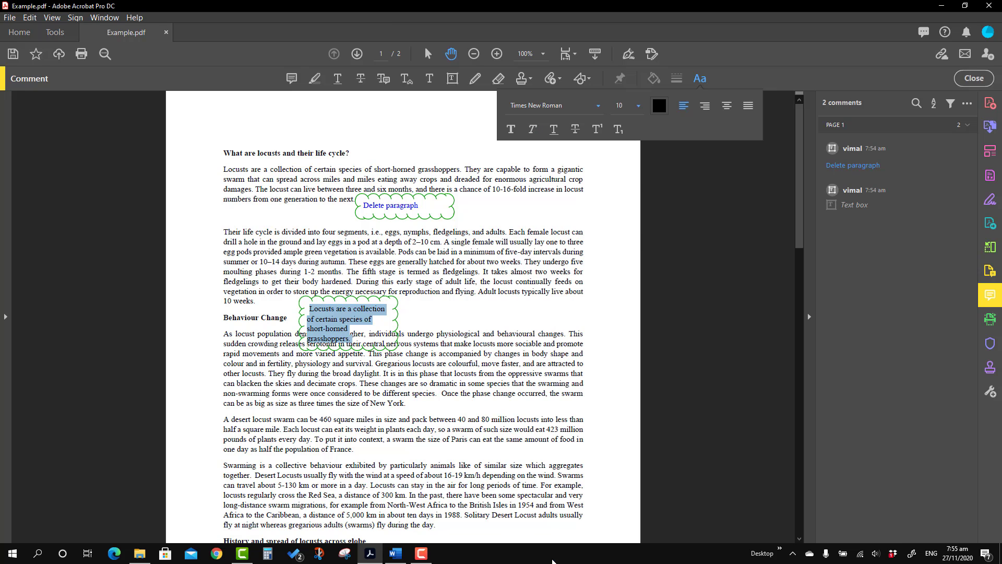
{"action": "left_click", "coordinate": [639, 109]}
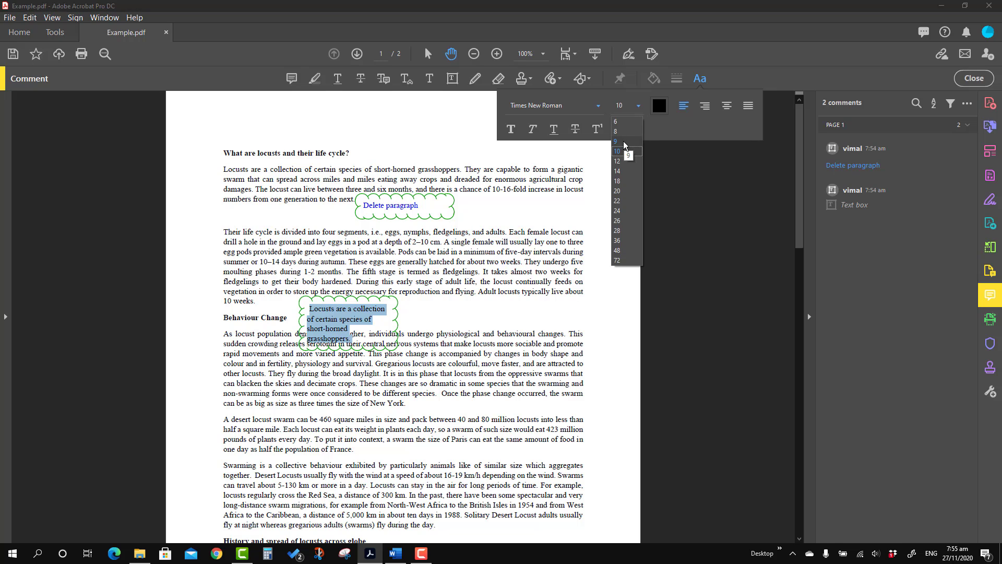
{"action": "left_click", "coordinate": [618, 161]}
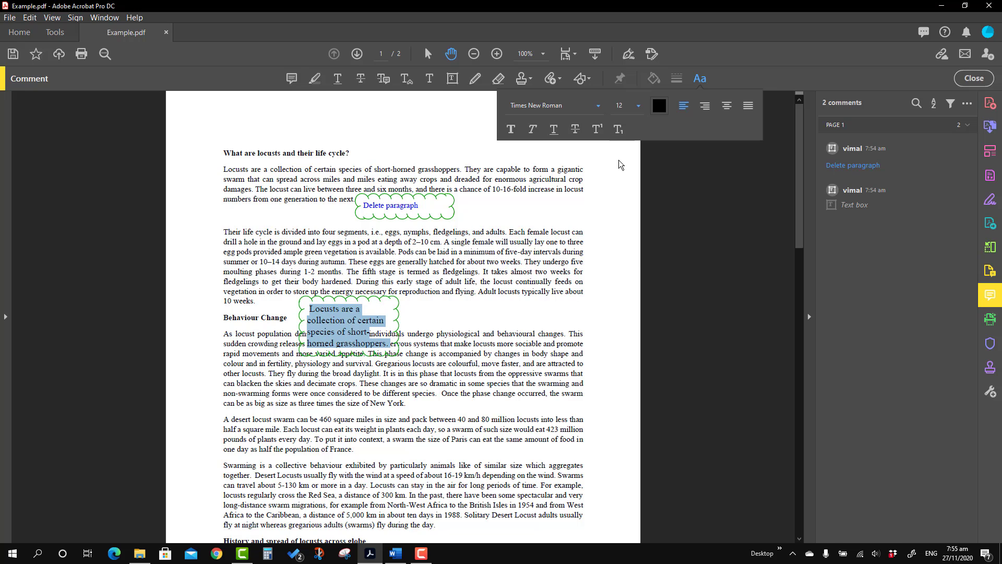
{"action": "left_click", "coordinate": [638, 107]}
{"action": "left_click", "coordinate": [622, 132]}
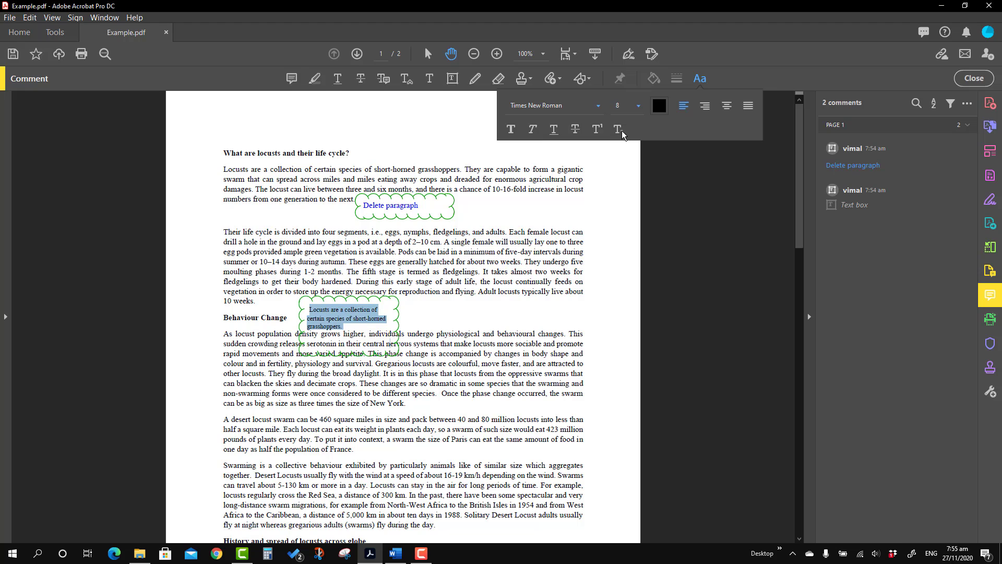
{"action": "left_click", "coordinate": [638, 108]}
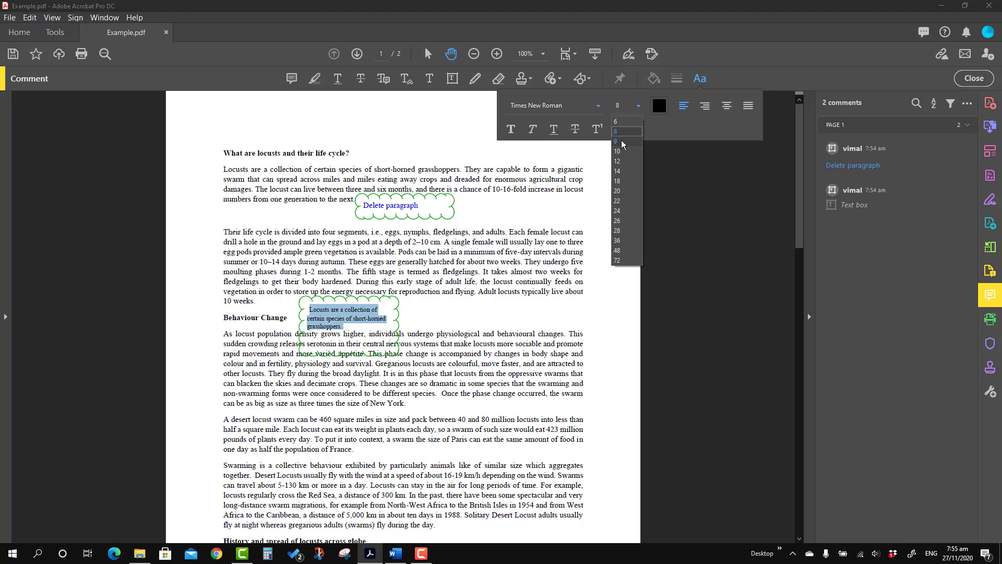
{"action": "left_click", "coordinate": [621, 140]}
{"action": "left_click", "coordinate": [659, 107]}
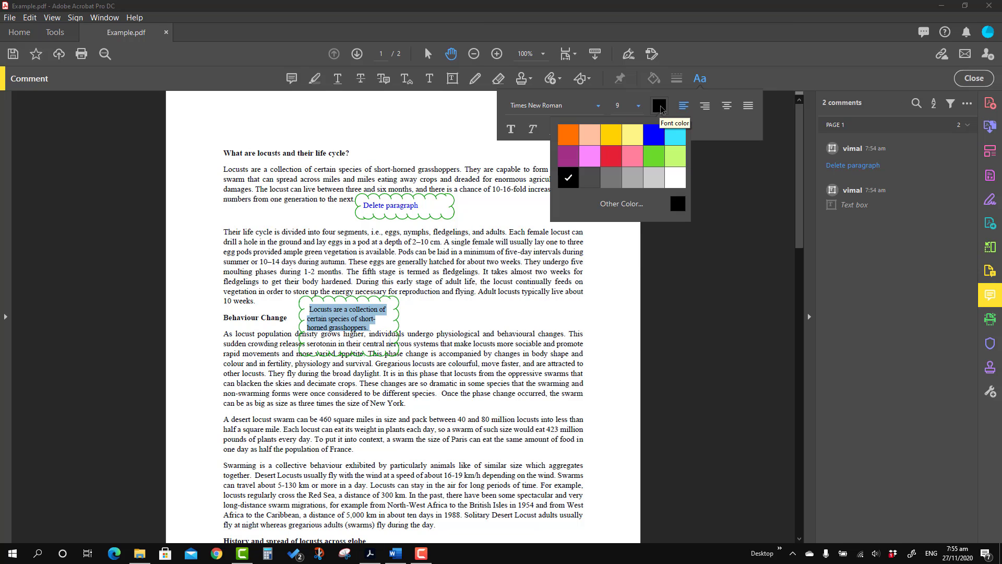
{"action": "left_click", "coordinate": [654, 138]}
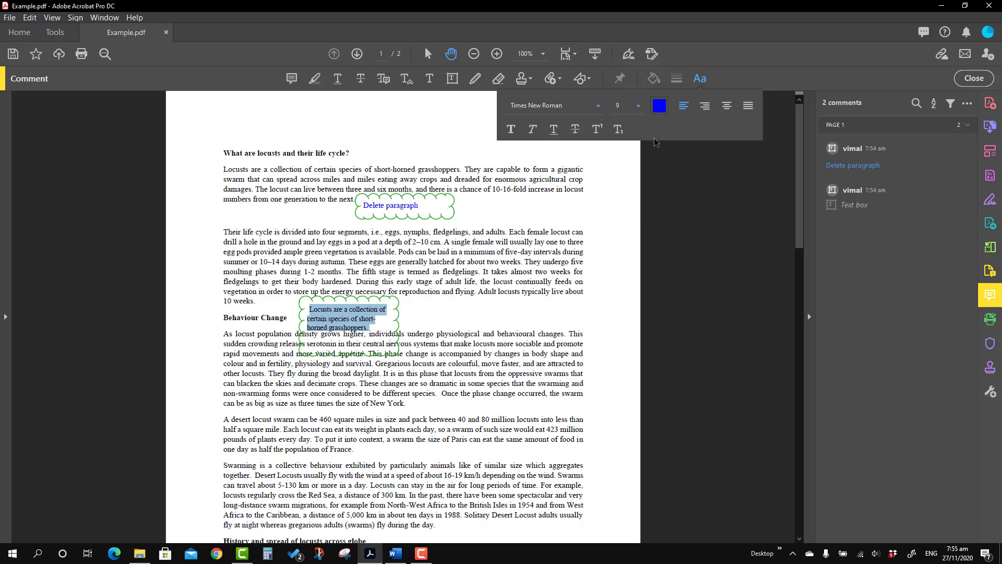
{"action": "left_click", "coordinate": [543, 300]}
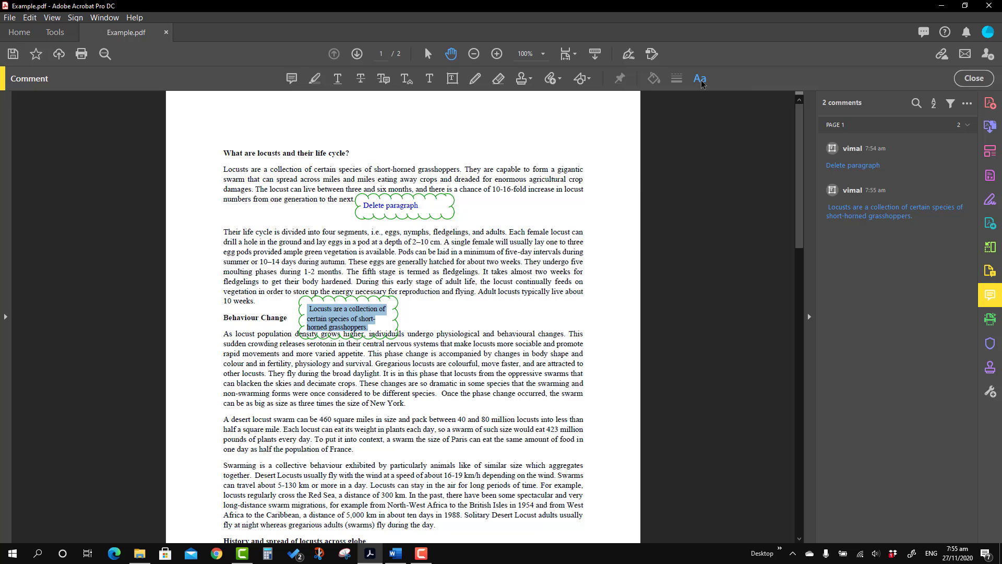
- Set the second box's text to justified alignment and underline it
{"action": "left_click", "coordinate": [701, 82]}
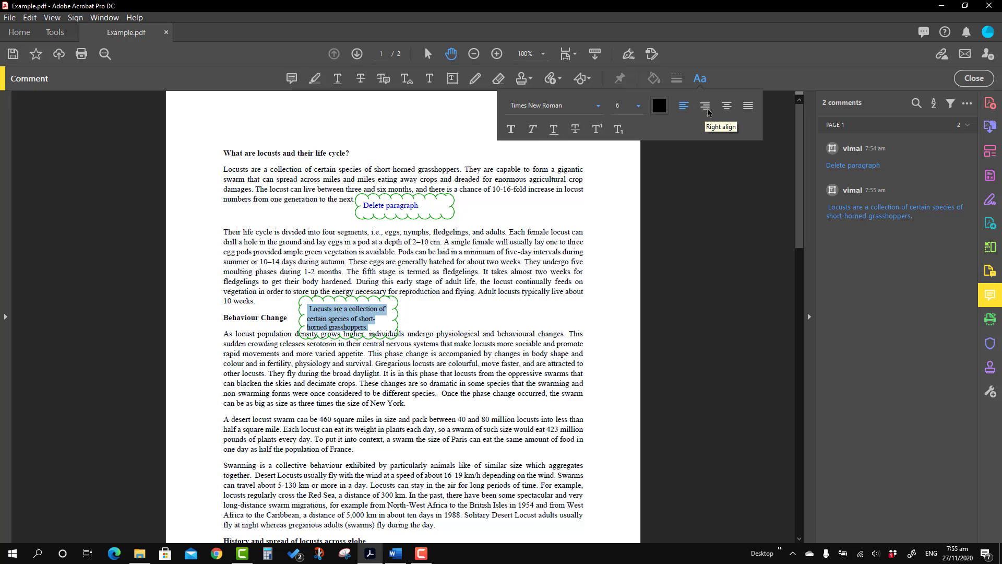
{"action": "left_click", "coordinate": [706, 106]}
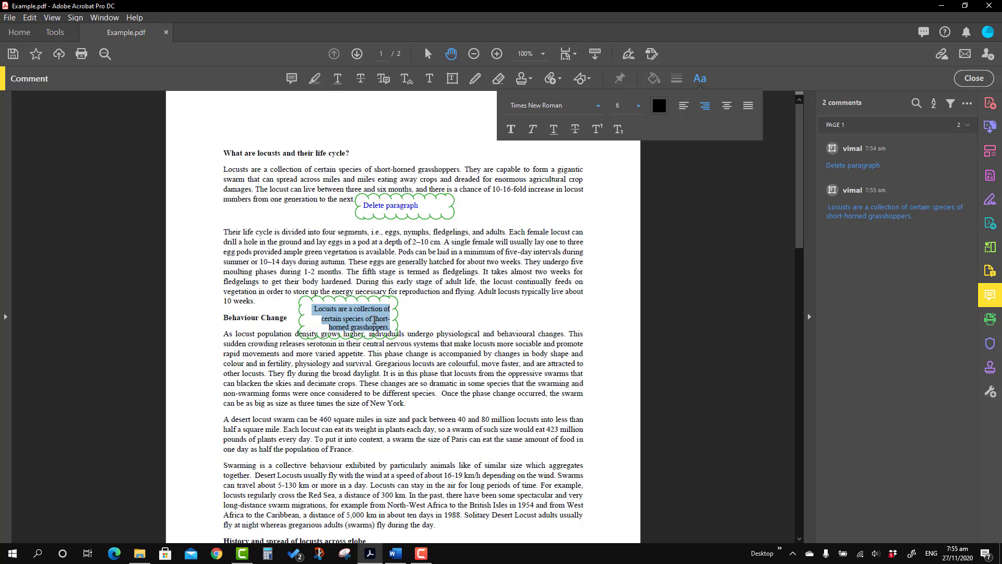
{"action": "left_click", "coordinate": [730, 108]}
{"action": "left_click", "coordinate": [749, 107]}
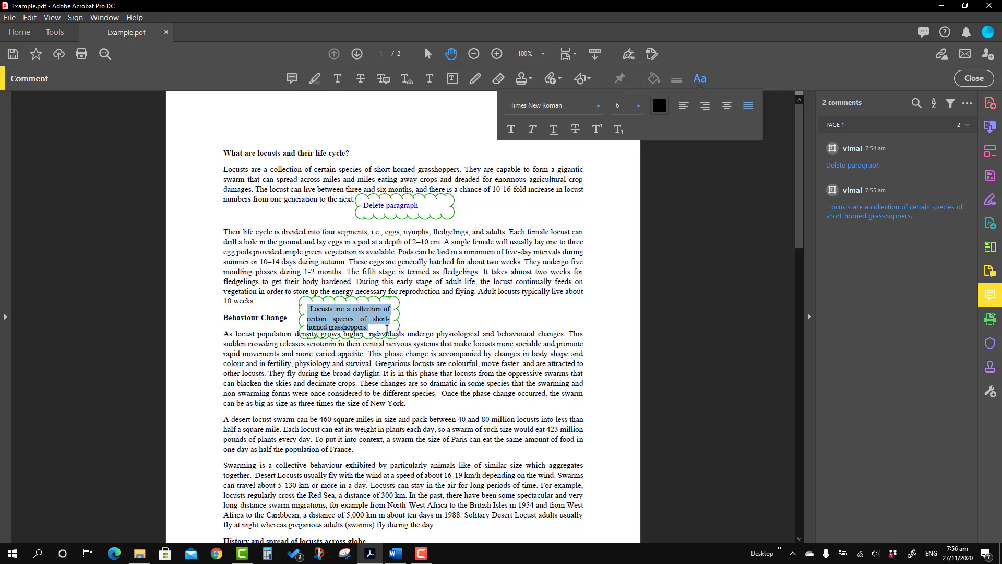
{"action": "left_click", "coordinate": [555, 133]}
- Strike through the callout's locust sentence and colour it blue
{"action": "scroll", "coordinate": [364, 345], "scroll_direction": "up", "scroll_amount": 2}
{"action": "scroll", "coordinate": [364, 345], "scroll_direction": "up", "scroll_amount": 2}
{"action": "scroll", "coordinate": [342, 326], "scroll_direction": "down", "scroll_amount": 1}
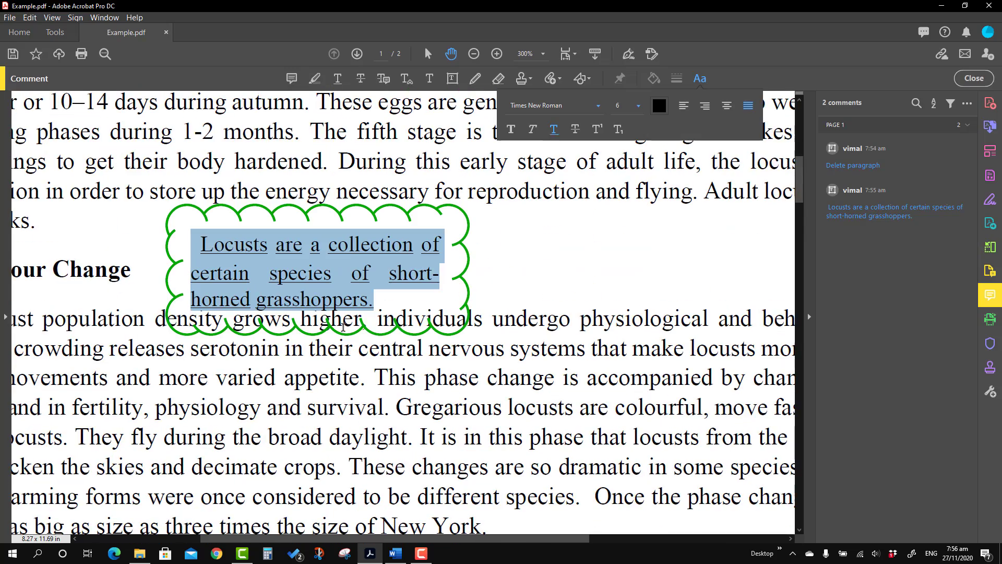
{"action": "left_click", "coordinate": [575, 131]}
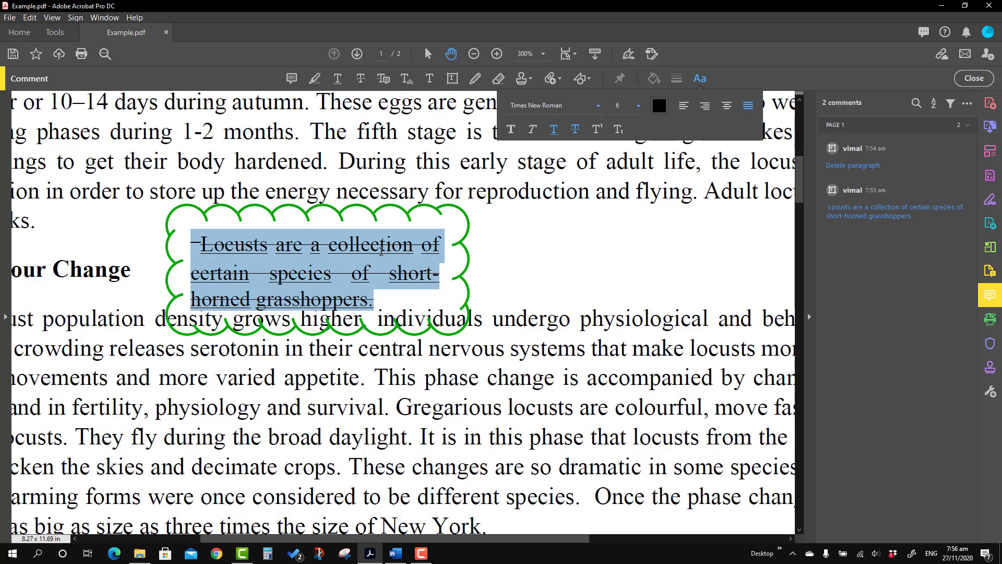
{"action": "left_click", "coordinate": [578, 132]}
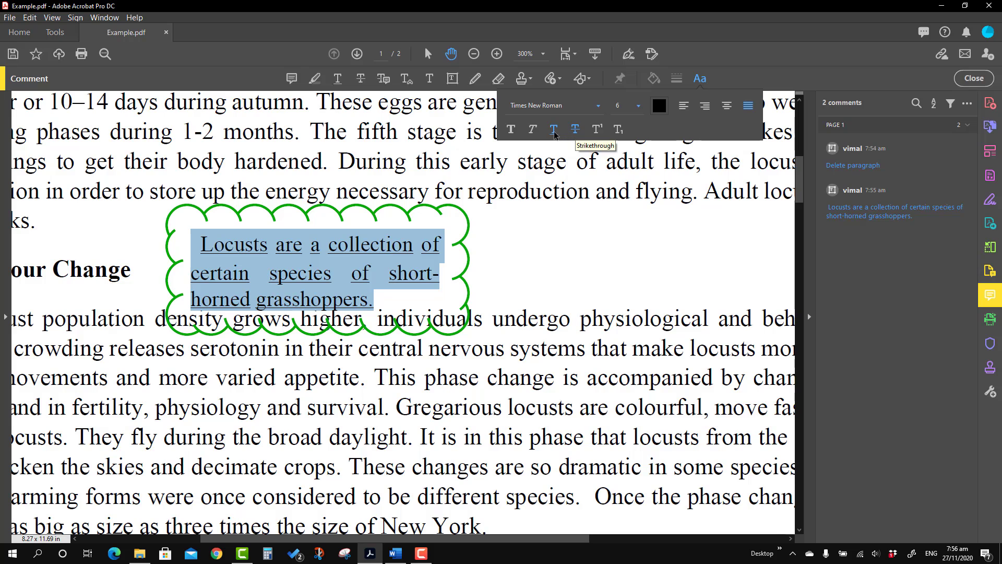
{"action": "left_click", "coordinate": [555, 134]}
{"action": "left_click", "coordinate": [599, 134]}
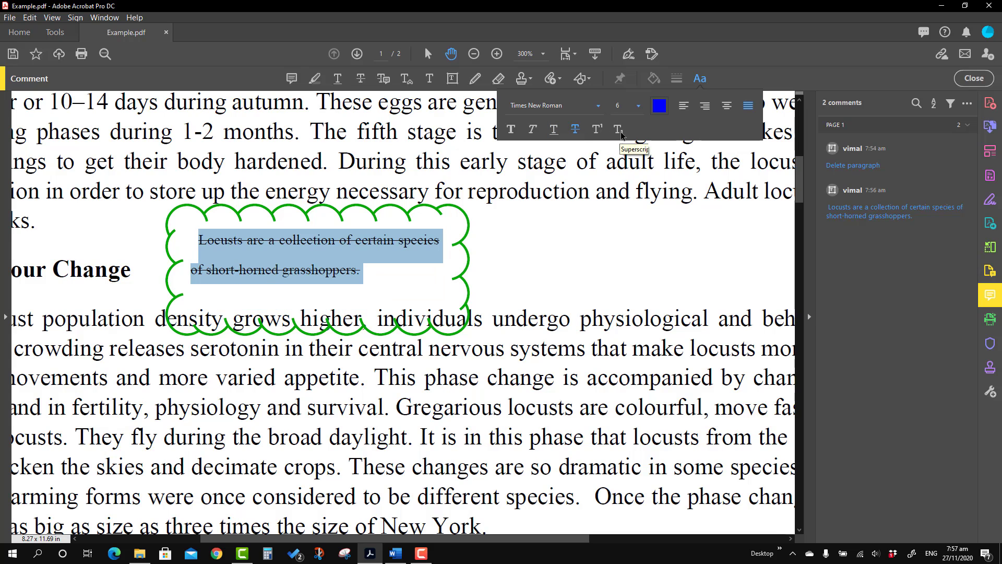
- Make the callout text italic and bold, leaving subscript off
{"action": "left_click", "coordinate": [619, 131]}
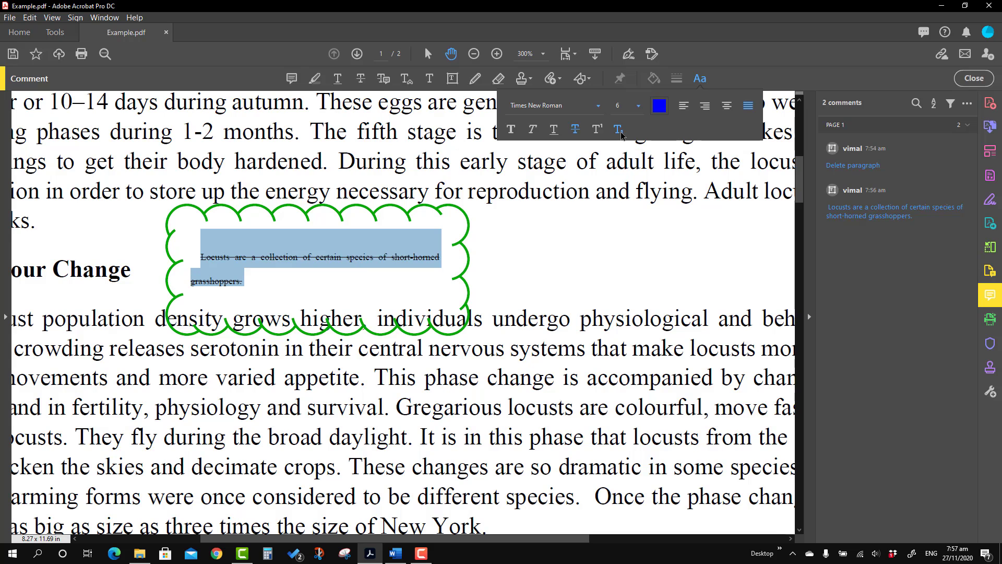
{"action": "left_click", "coordinate": [619, 131]}
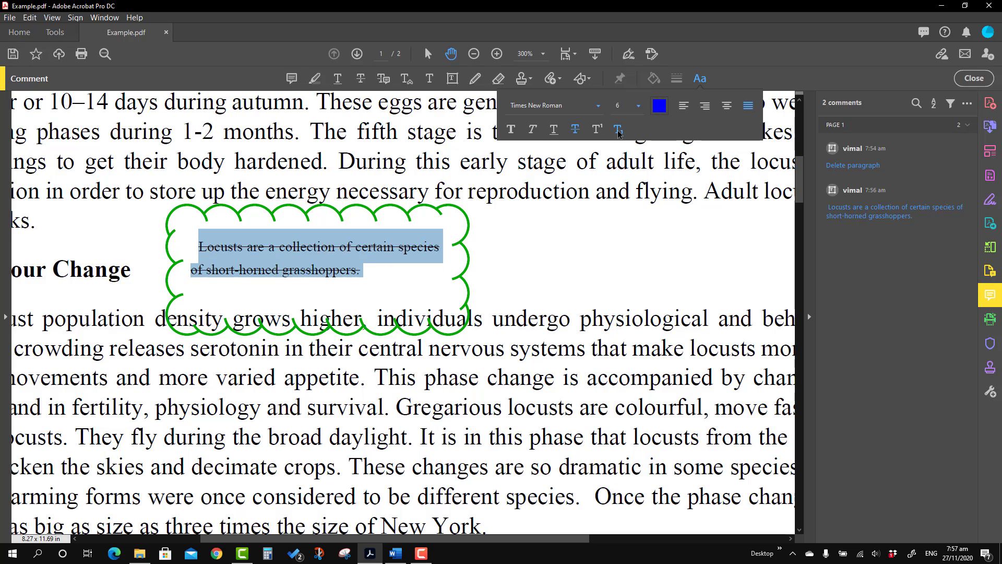
{"action": "left_click", "coordinate": [618, 131]}
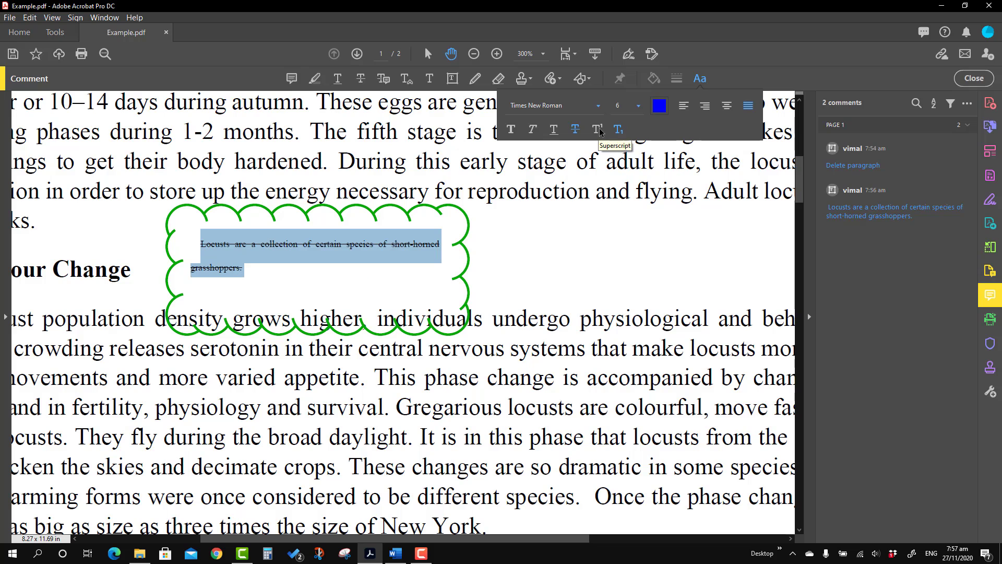
{"action": "left_click", "coordinate": [618, 131]}
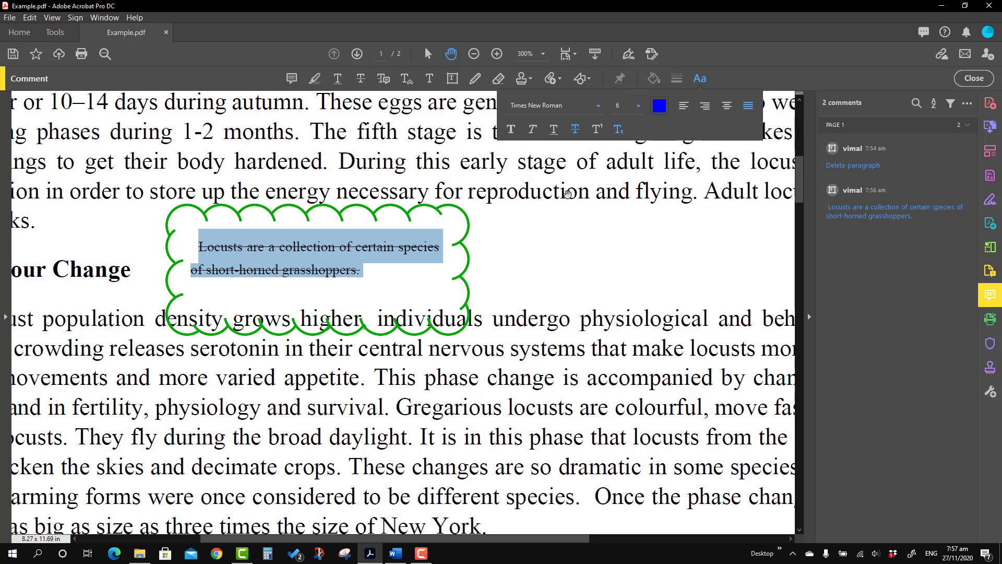
{"action": "left_click", "coordinate": [533, 131]}
{"action": "left_click", "coordinate": [533, 131]}
{"action": "left_click", "coordinate": [533, 132]}
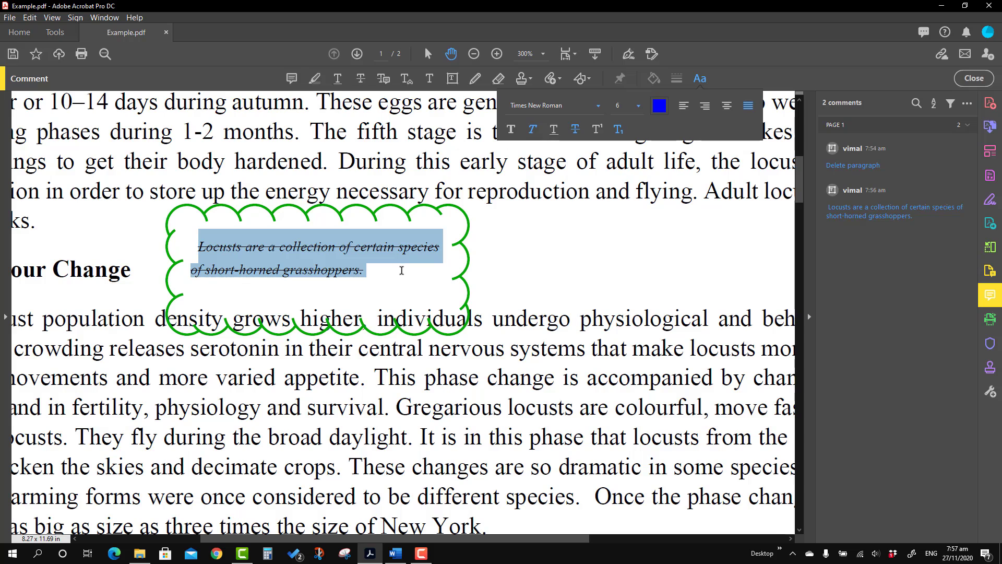
{"action": "left_click", "coordinate": [512, 132]}
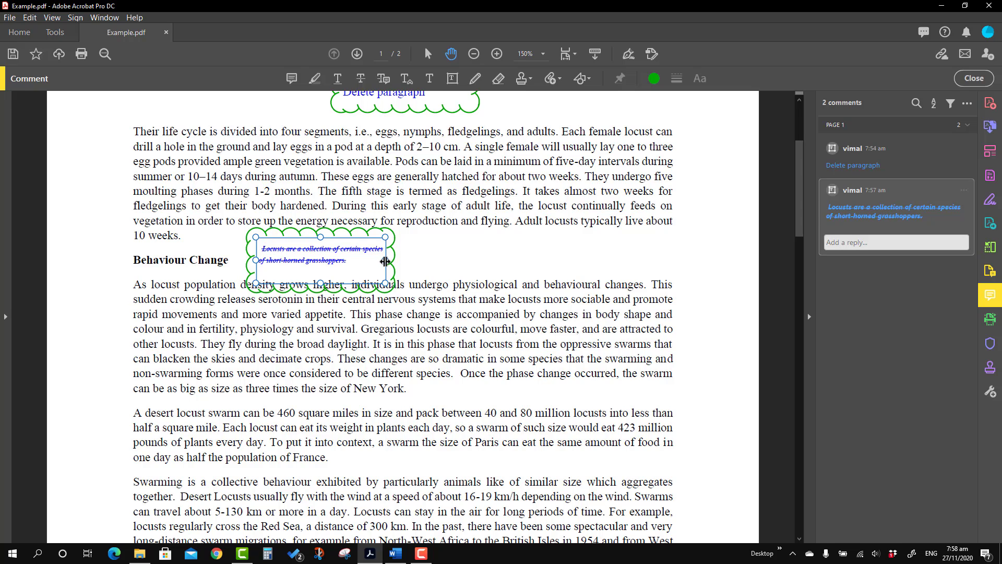
- Resize the strikethrough text box wider and shallower so its sentence fits on one line
{"action": "left_click_drag", "start_coordinate": [386, 260], "coordinate": [546, 265]}
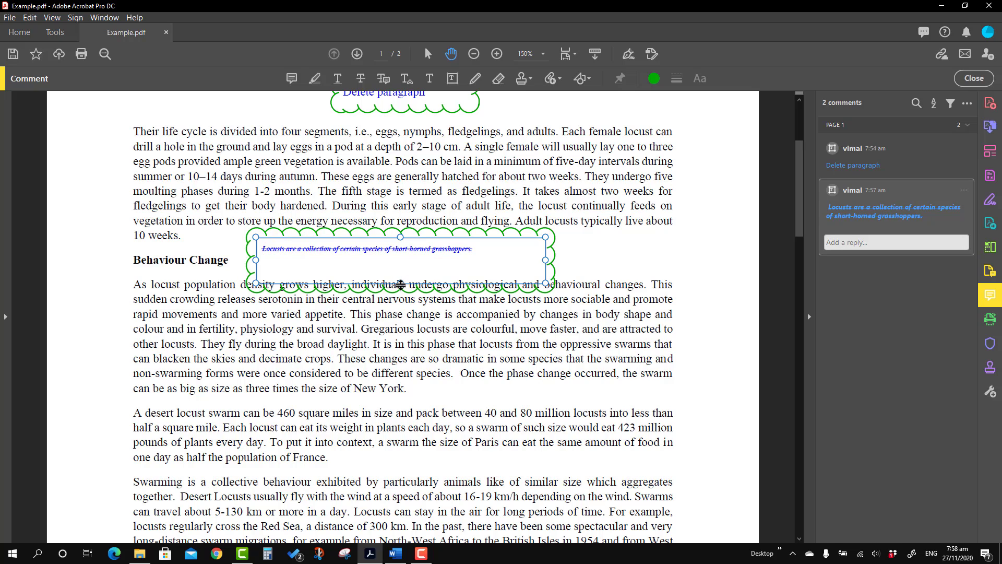
{"action": "left_click_drag", "start_coordinate": [400, 284], "coordinate": [404, 263]}
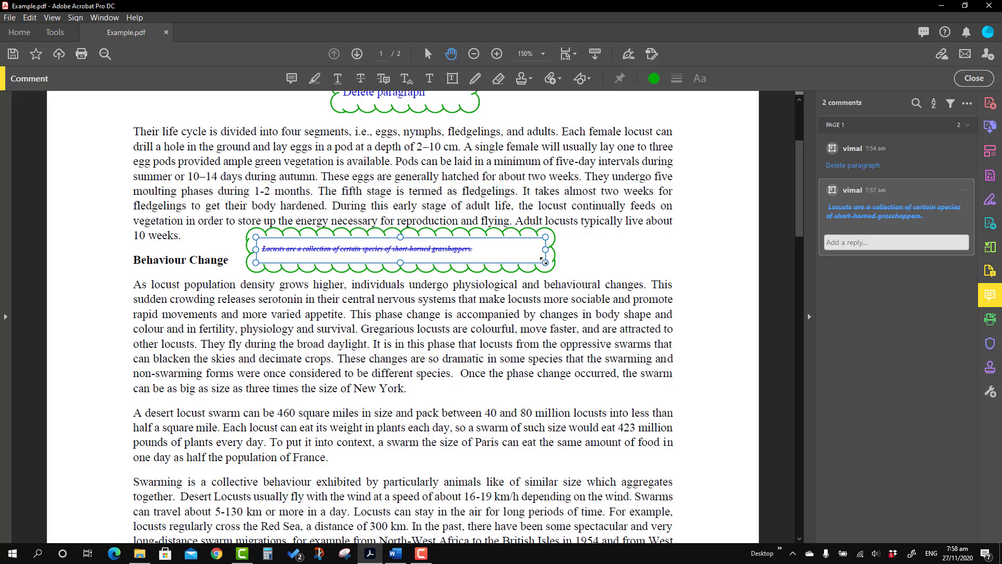
{"action": "left_click_drag", "start_coordinate": [544, 261], "coordinate": [482, 259]}
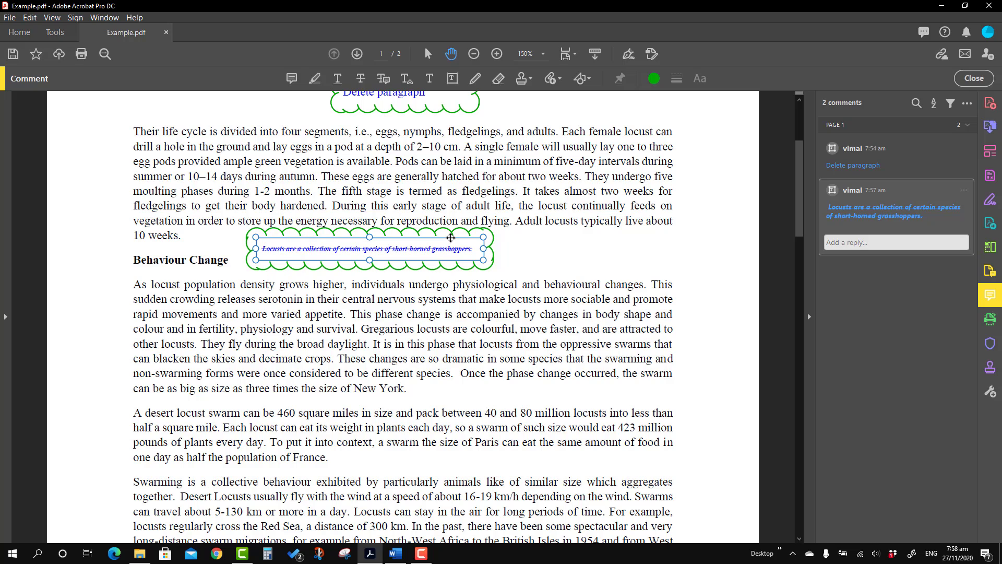
- Shift the callout slightly right and post the reply 'Comment 1' to its comment
{"action": "left_click_drag", "start_coordinate": [451, 238], "coordinate": [506, 239]}
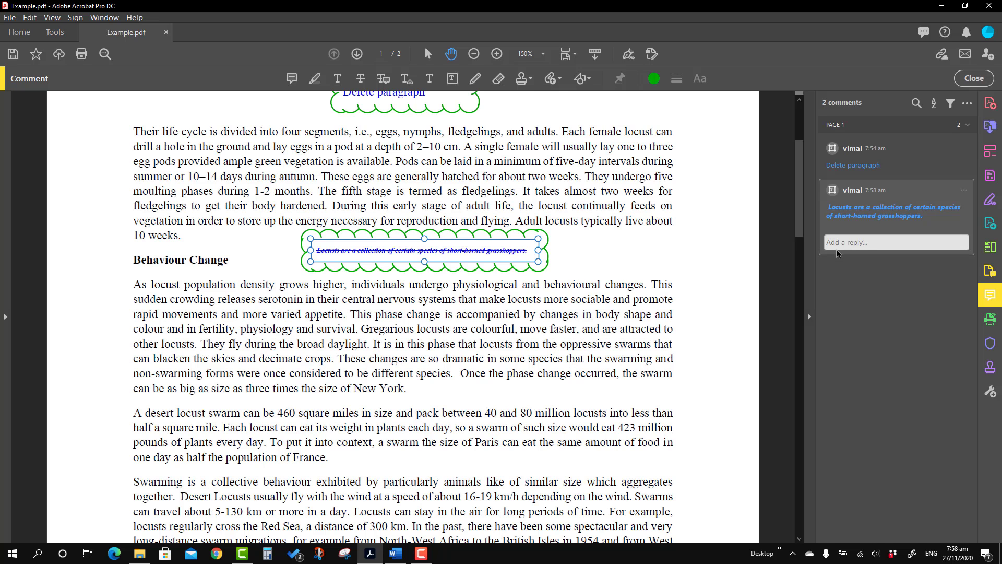
{"action": "left_click", "coordinate": [836, 249]}
{"action": "type", "text": "Commnet 1"}
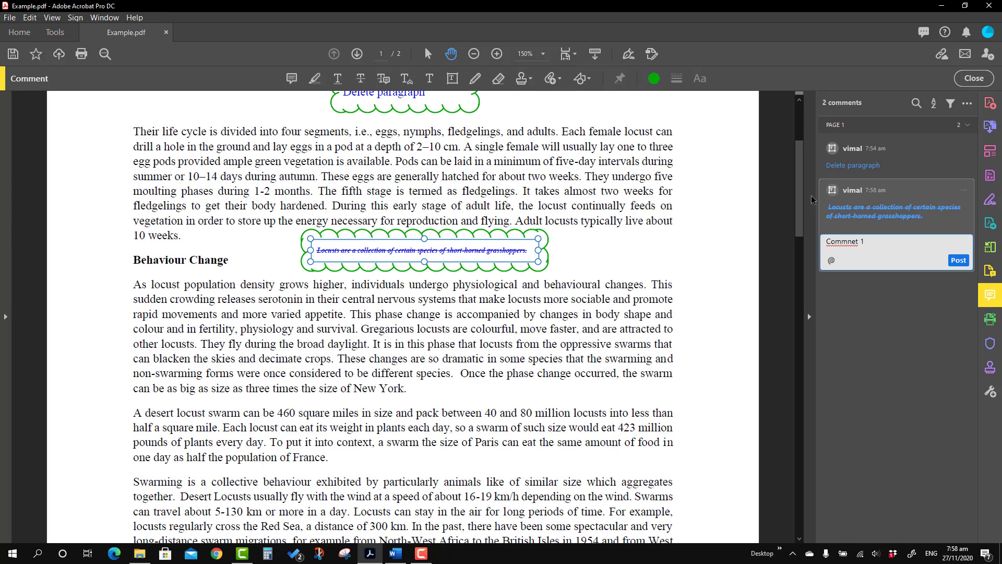
{"action": "right_click", "coordinate": [853, 242]}
{"action": "left_click", "coordinate": [882, 297]}
{"action": "left_click", "coordinate": [958, 263]}
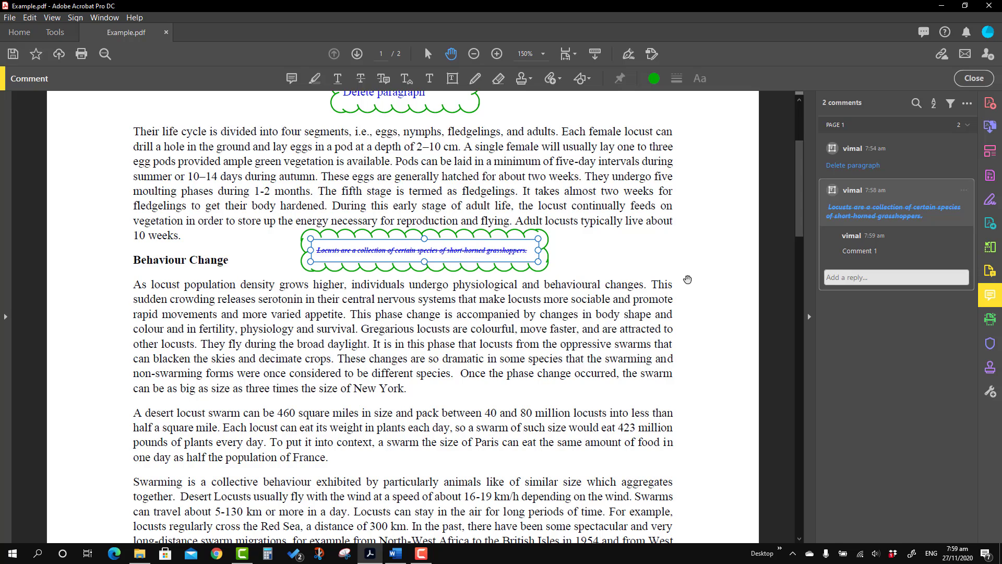
{"action": "right_click", "coordinate": [527, 239]}
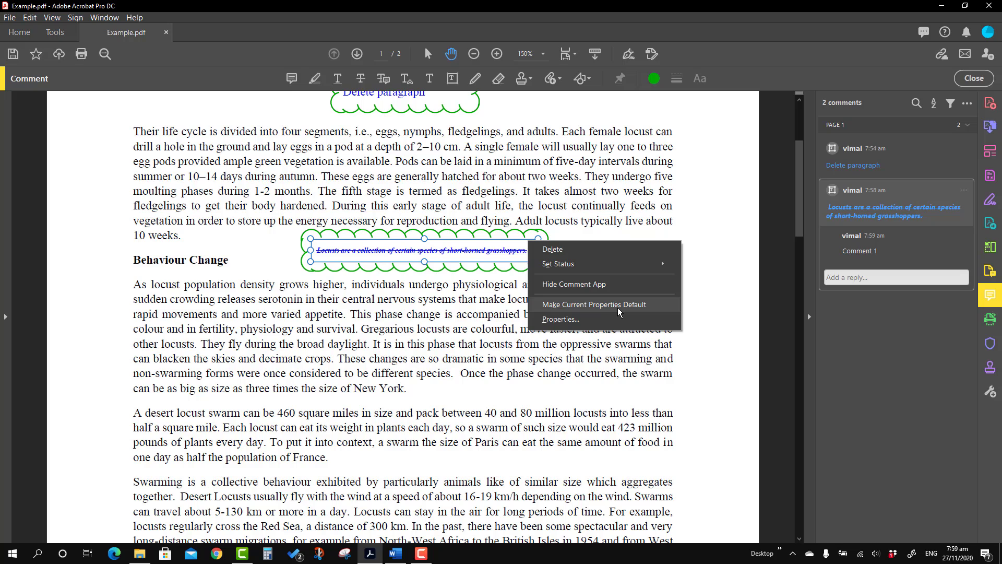
- Open the Properties dialog of the cloud text box
{"action": "left_click", "coordinate": [583, 321]}
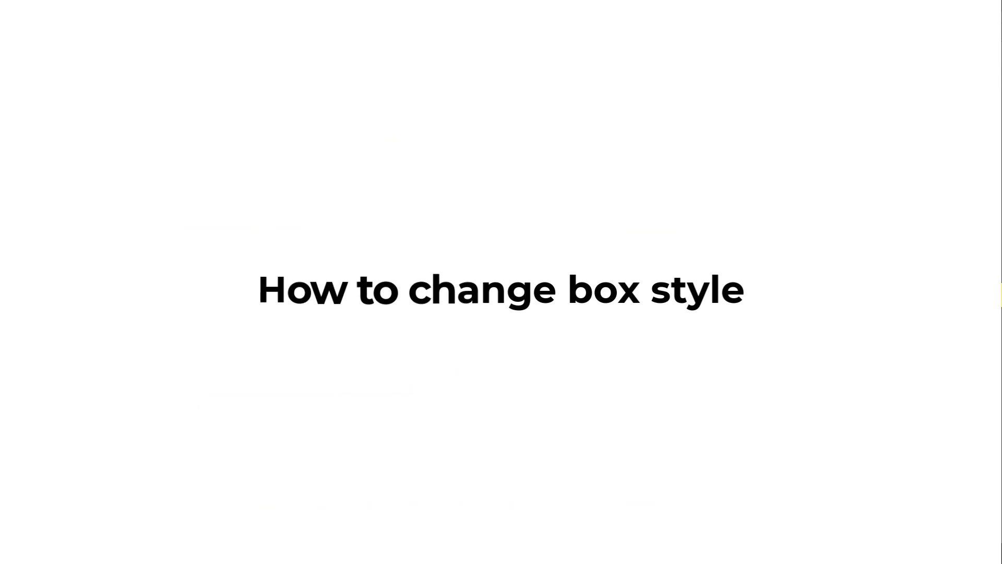
- Replace the cloud border with a solid line, trying 4 pt thickness before returning to 1 pt
{"action": "left_click", "coordinate": [583, 359]}
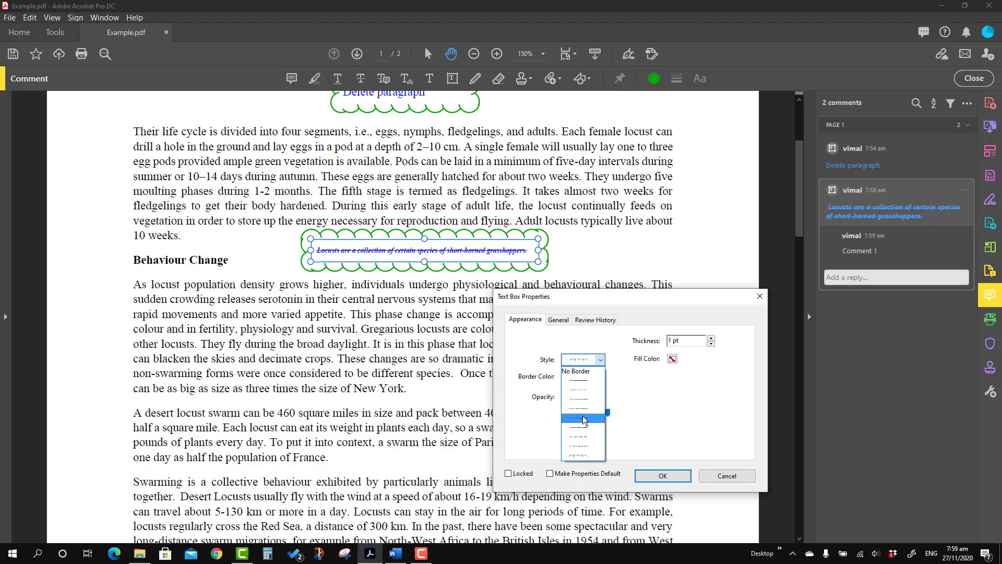
{"action": "left_click", "coordinate": [582, 393]}
{"action": "left_click", "coordinate": [599, 365]}
{"action": "left_click", "coordinate": [583, 378]}
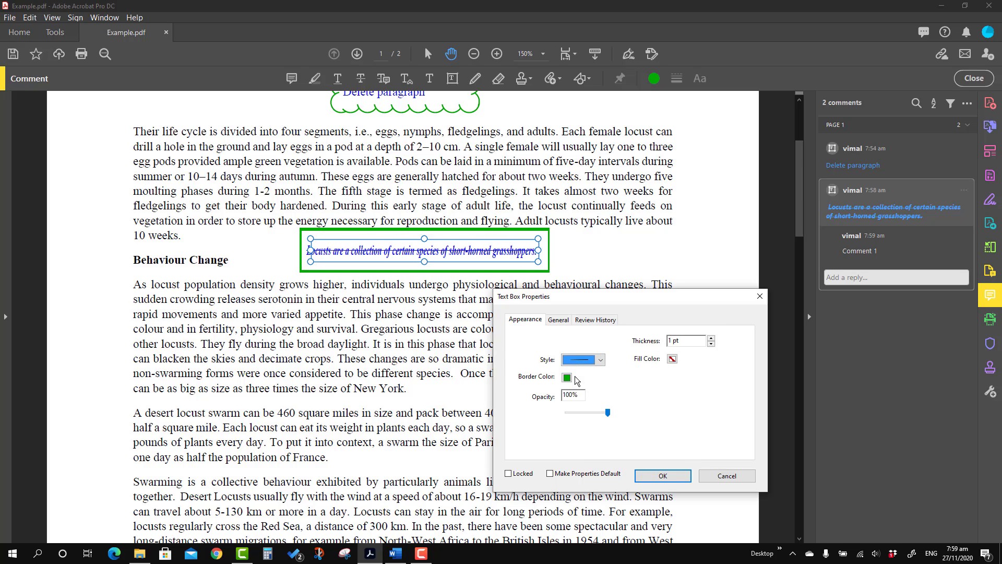
{"action": "left_click", "coordinate": [711, 339]}
{"action": "left_click", "coordinate": [711, 339]}
{"action": "left_click", "coordinate": [711, 338]}
{"action": "left_click", "coordinate": [711, 344]}
{"action": "left_click", "coordinate": [711, 344]}
{"action": "left_click", "coordinate": [711, 344]}
- Change the text box's solid border colour from green to red
{"action": "left_click", "coordinate": [567, 378]}
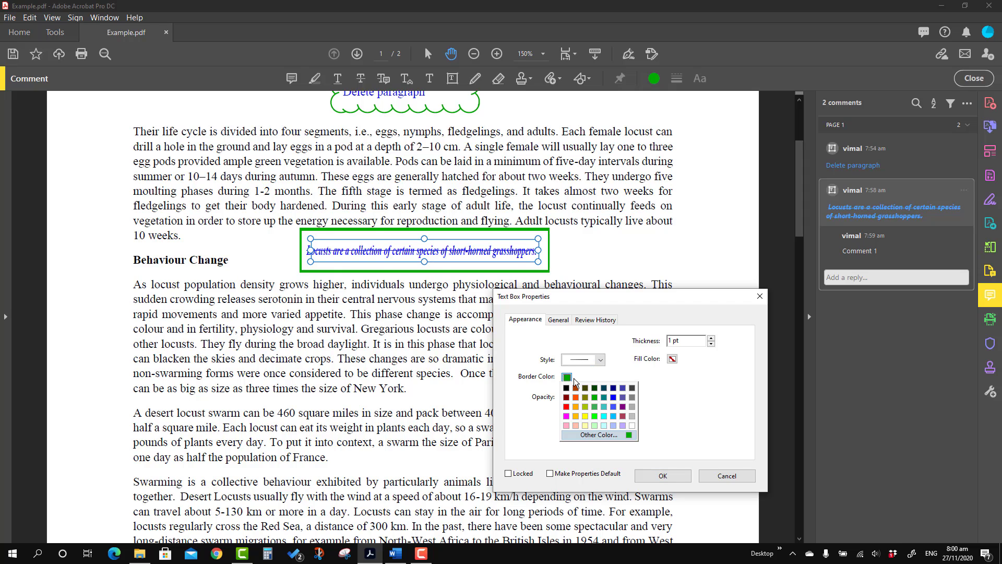
{"action": "left_click", "coordinate": [567, 407]}
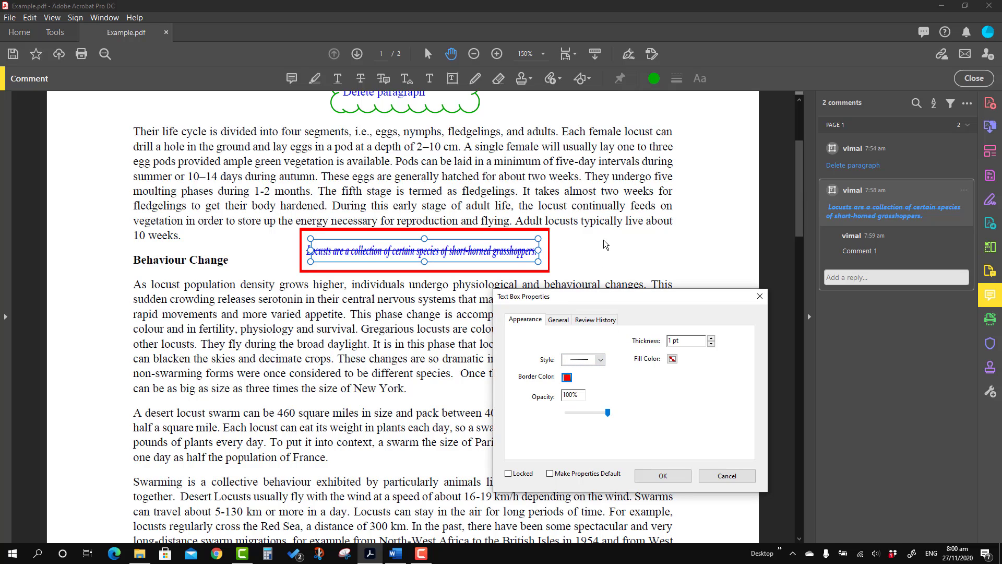
{"action": "left_click", "coordinate": [567, 378]}
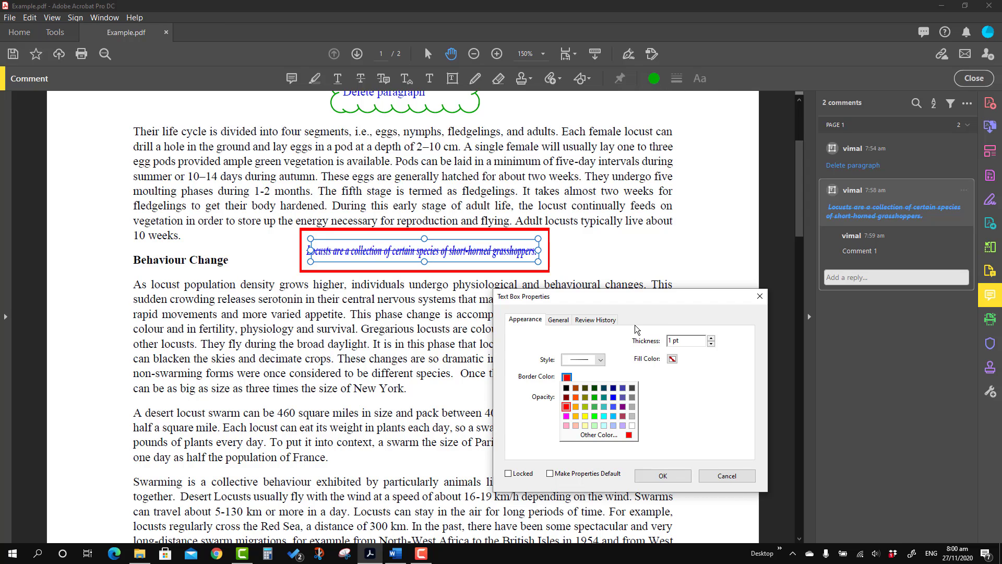
{"action": "left_click", "coordinate": [681, 388]}
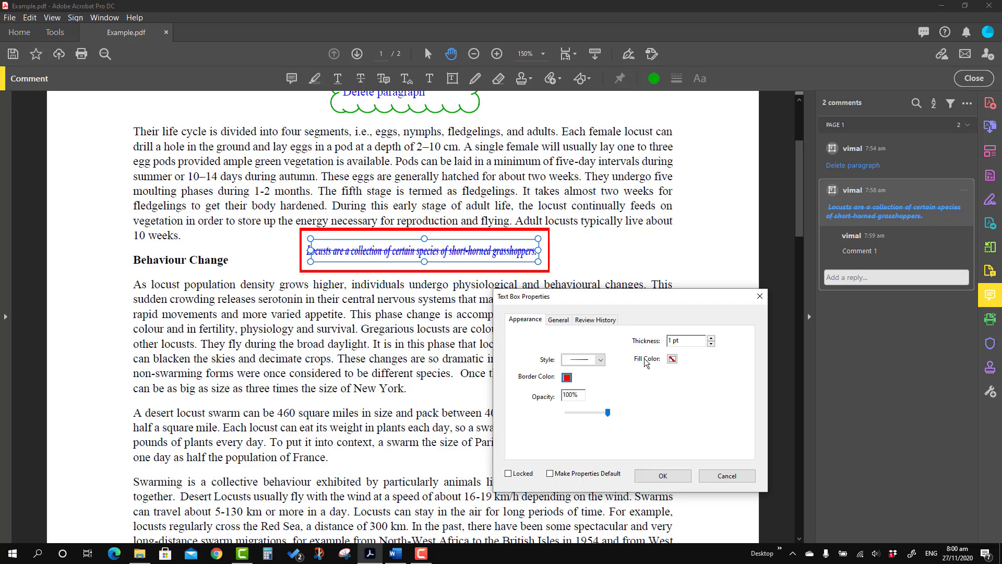
- After trying light blue, set Fill Color to No Color and save the style as default
{"action": "left_click", "coordinate": [673, 360]}
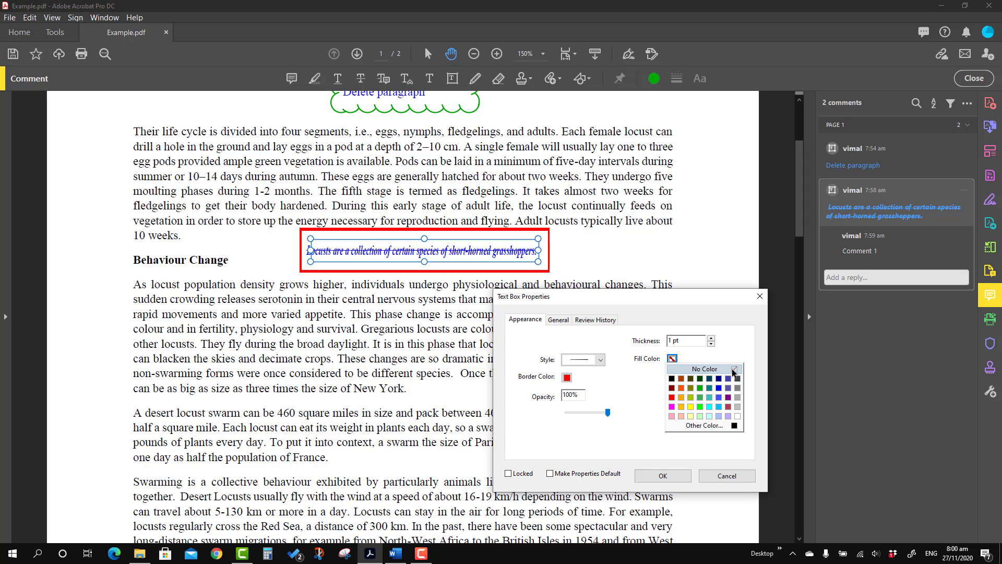
{"action": "left_click", "coordinate": [716, 407]}
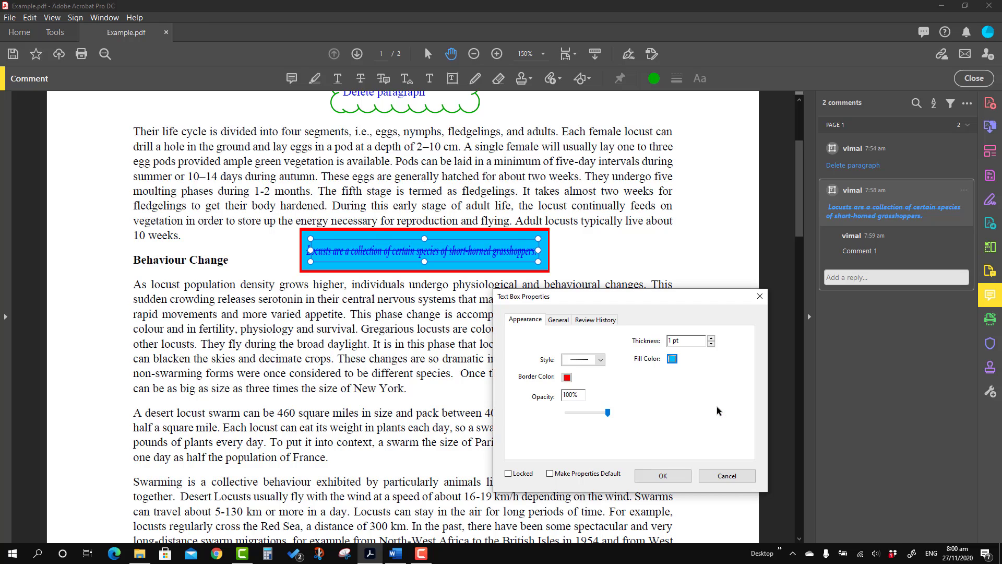
{"action": "left_click", "coordinate": [673, 358]}
{"action": "left_click", "coordinate": [739, 380]}
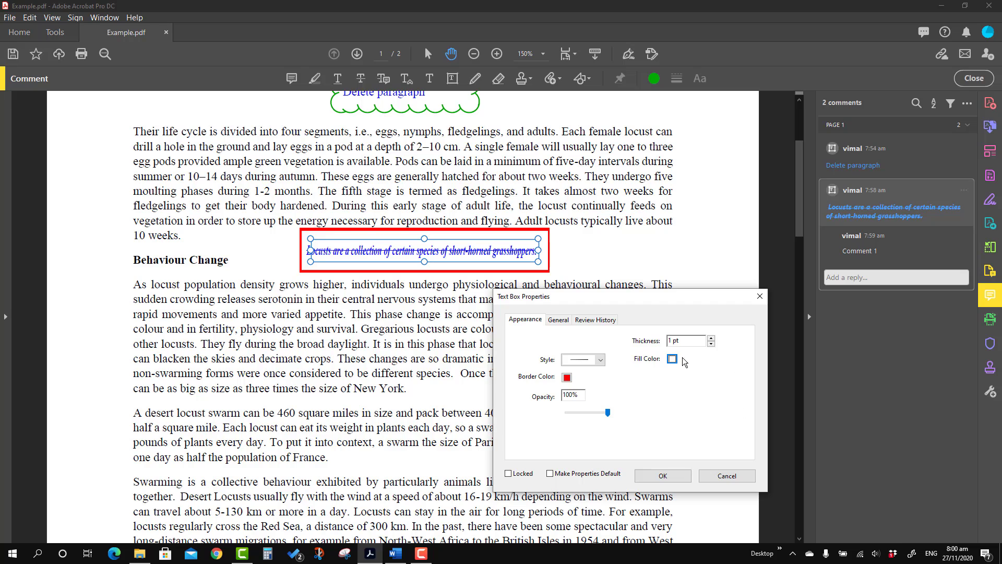
{"action": "left_click", "coordinate": [674, 359]}
{"action": "left_click", "coordinate": [734, 369]}
{"action": "left_click", "coordinate": [550, 474]}
{"action": "left_click", "coordinate": [648, 472]}
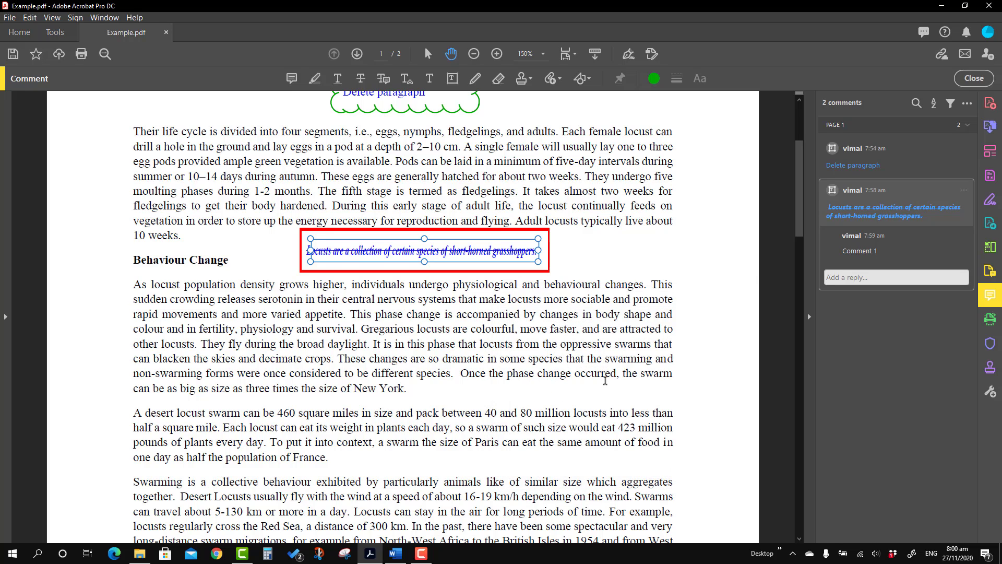
- Add a new text box reading 'Book' below the New York text
{"action": "left_click", "coordinate": [452, 78]}
{"action": "left_click", "coordinate": [441, 386]}
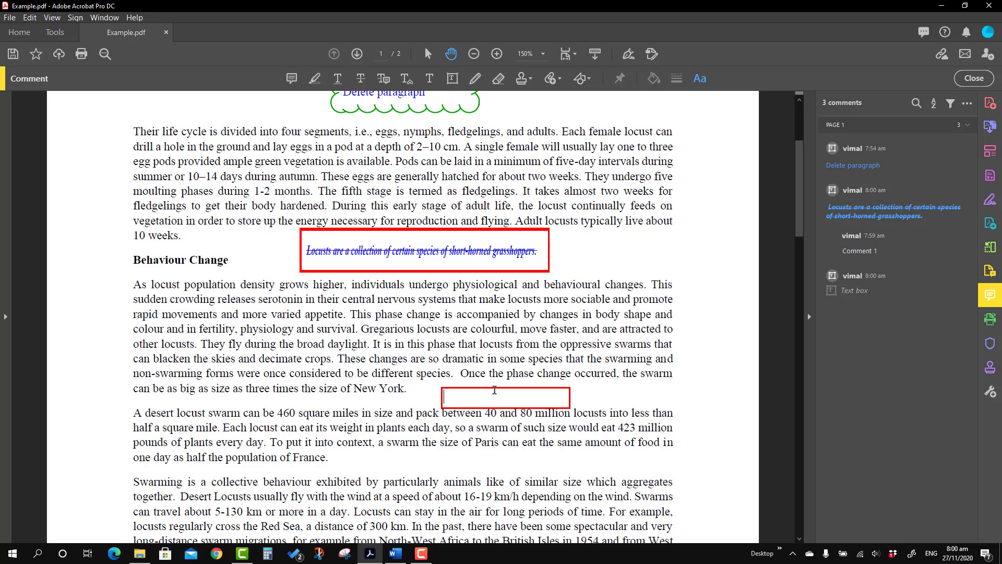
{"action": "type", "text": "Book"}
{"action": "left_click", "coordinate": [547, 353]}
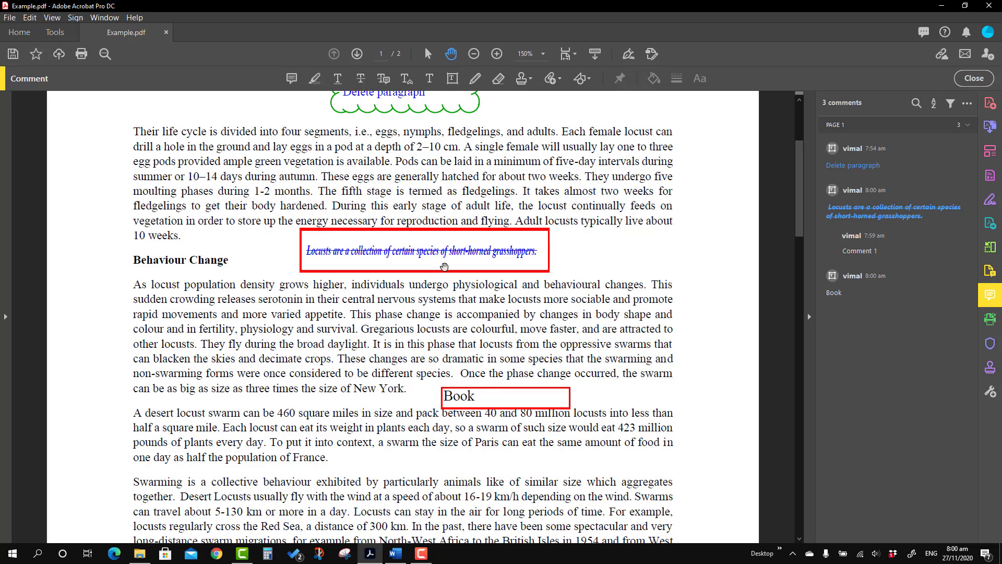
- Select 'ook' in the Book box and check its font in the Text Properties panel
{"action": "left_click", "coordinate": [477, 399]}
{"action": "left_click_drag", "start_coordinate": [475, 398], "coordinate": [444, 398]}
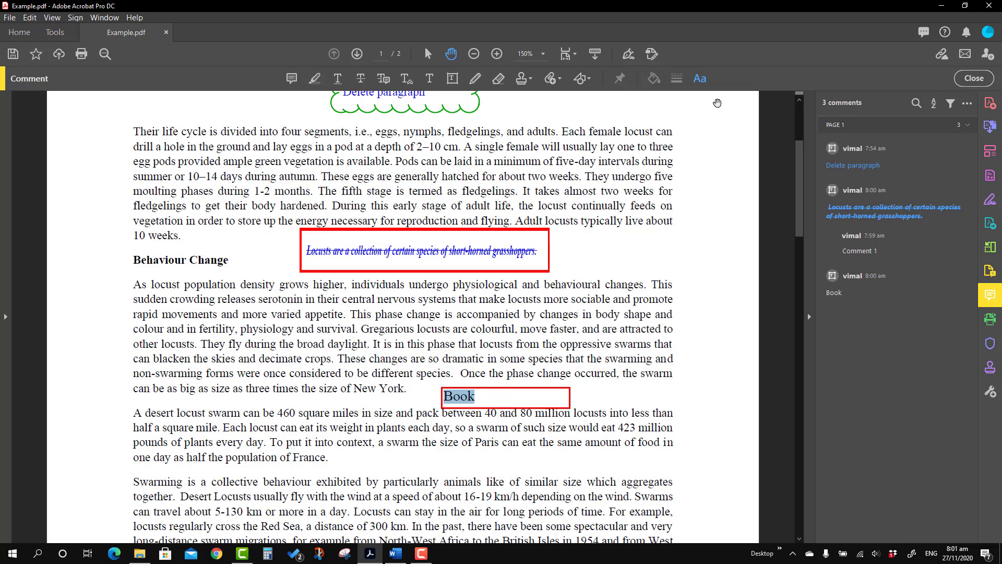
{"action": "left_click", "coordinate": [700, 79]}
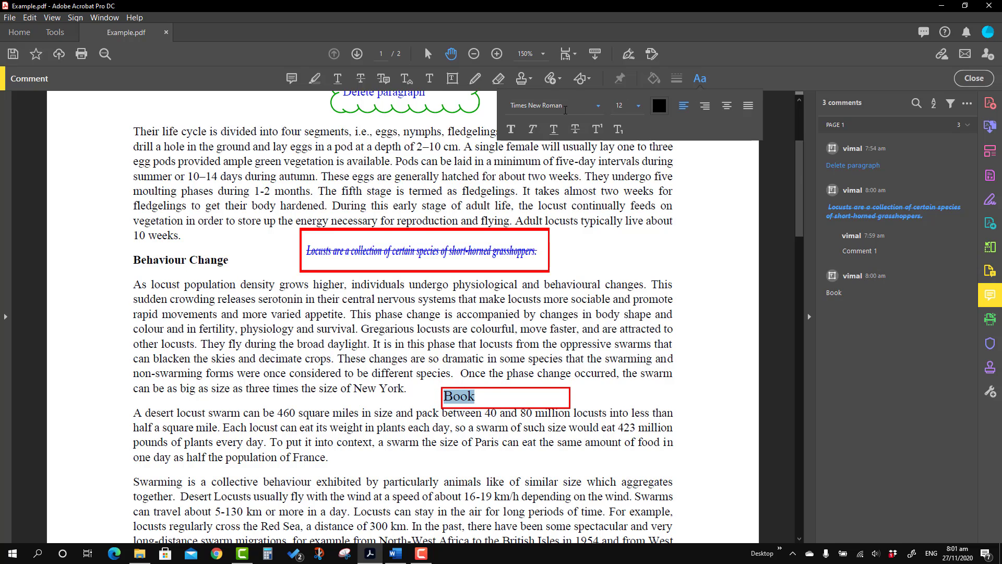
{"action": "left_click", "coordinate": [652, 300]}
{"action": "scroll", "coordinate": [652, 299], "scroll_direction": "down", "scroll_amount": 2}
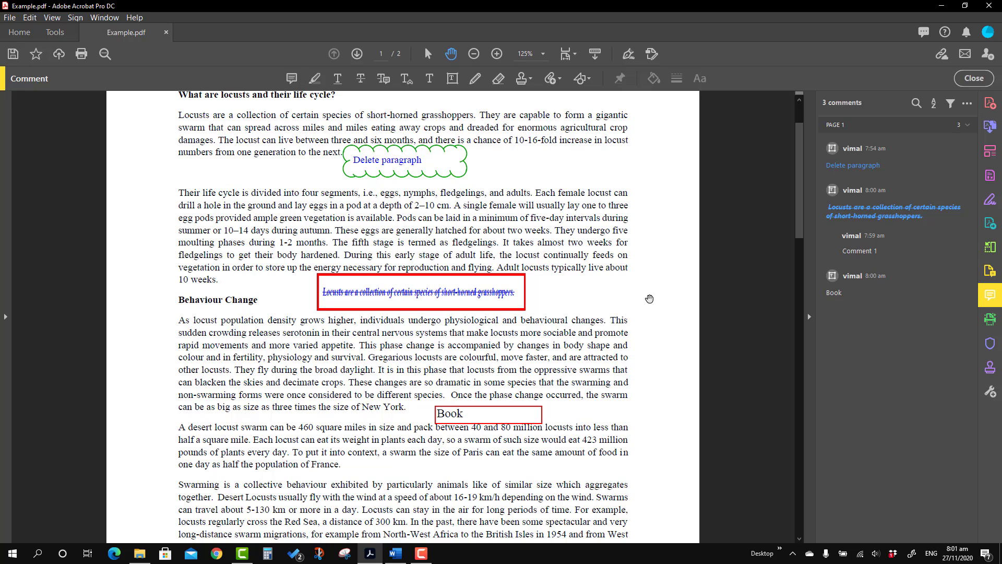
- Filter the comment list by author, then by Text Box comment type
{"action": "left_click", "coordinate": [951, 104]}
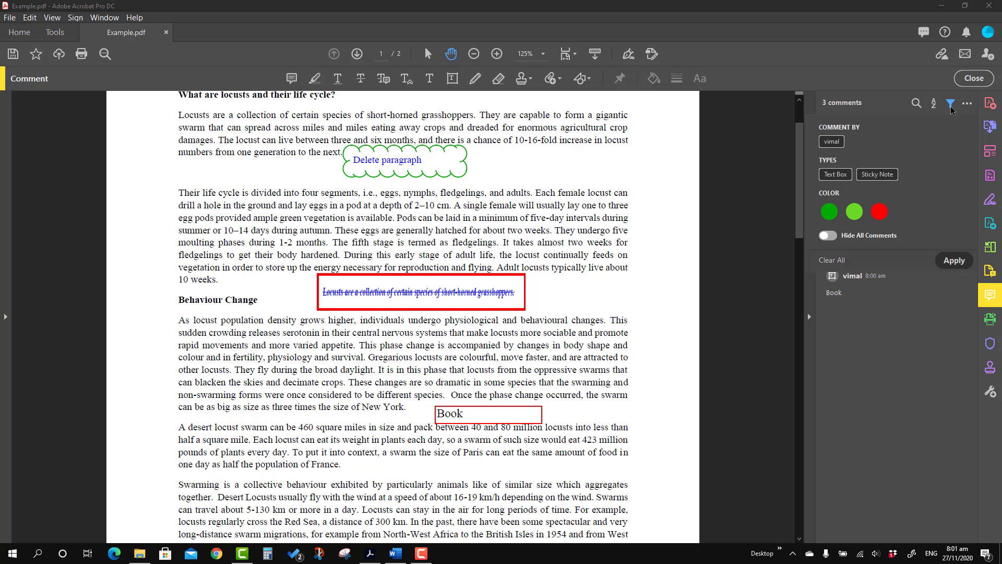
{"action": "left_click", "coordinate": [831, 142]}
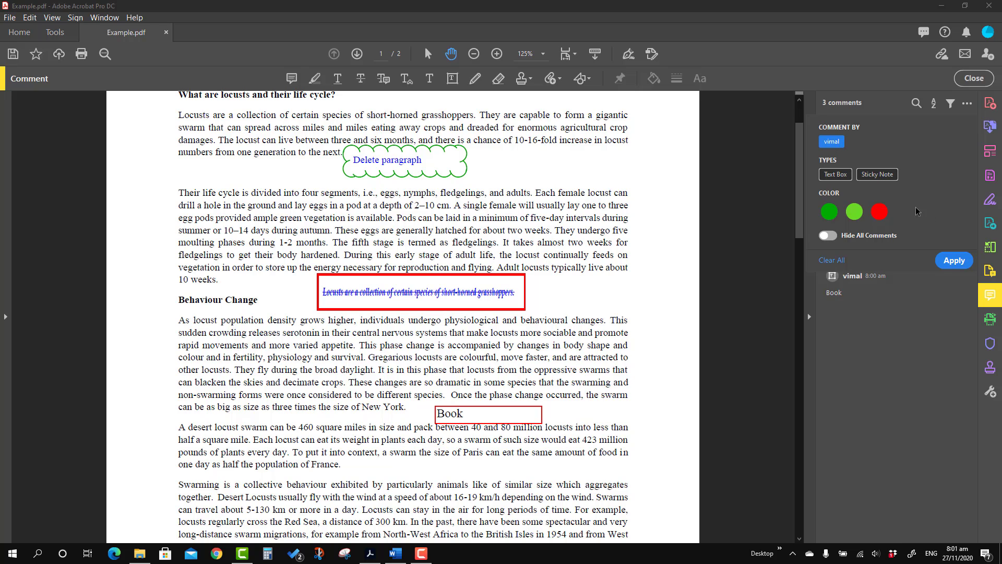
{"action": "left_click", "coordinate": [954, 261]}
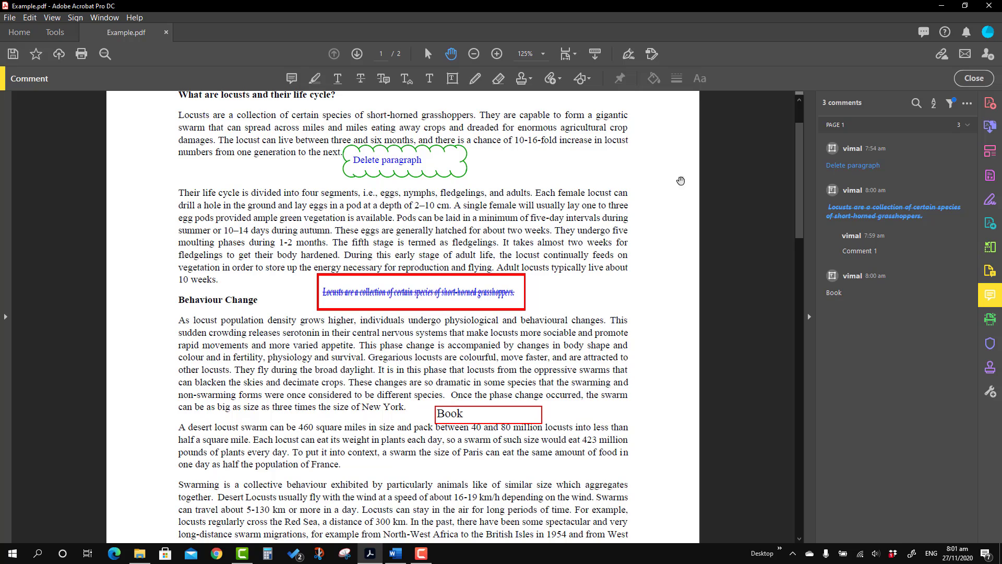
{"action": "left_click", "coordinate": [952, 104]}
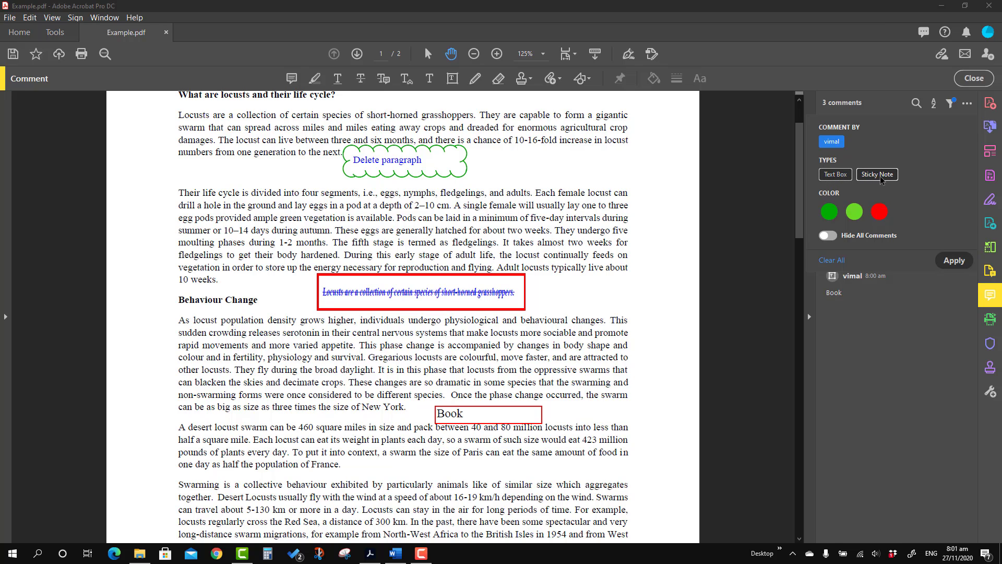
{"action": "left_click", "coordinate": [837, 176]}
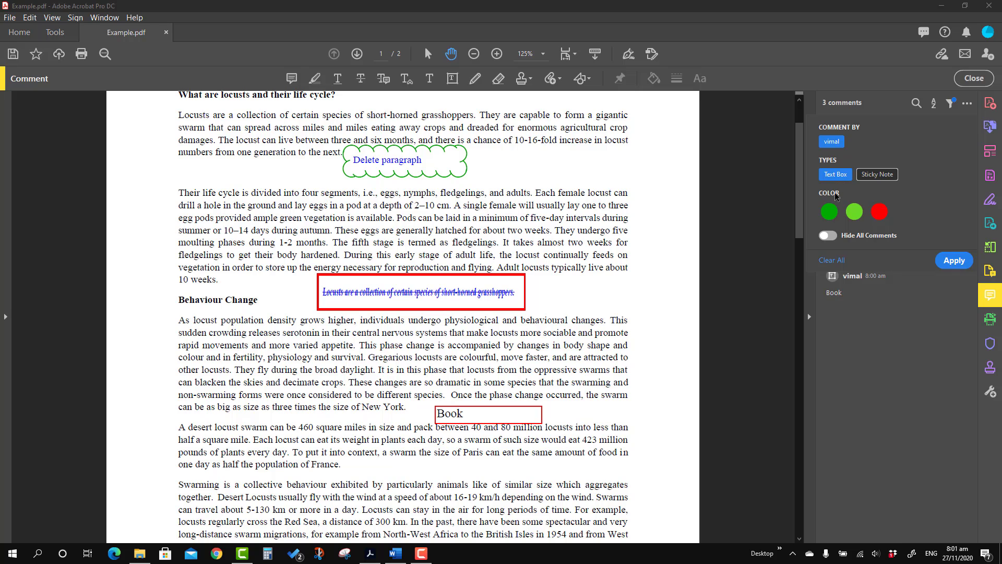
{"action": "left_click", "coordinate": [954, 260]}
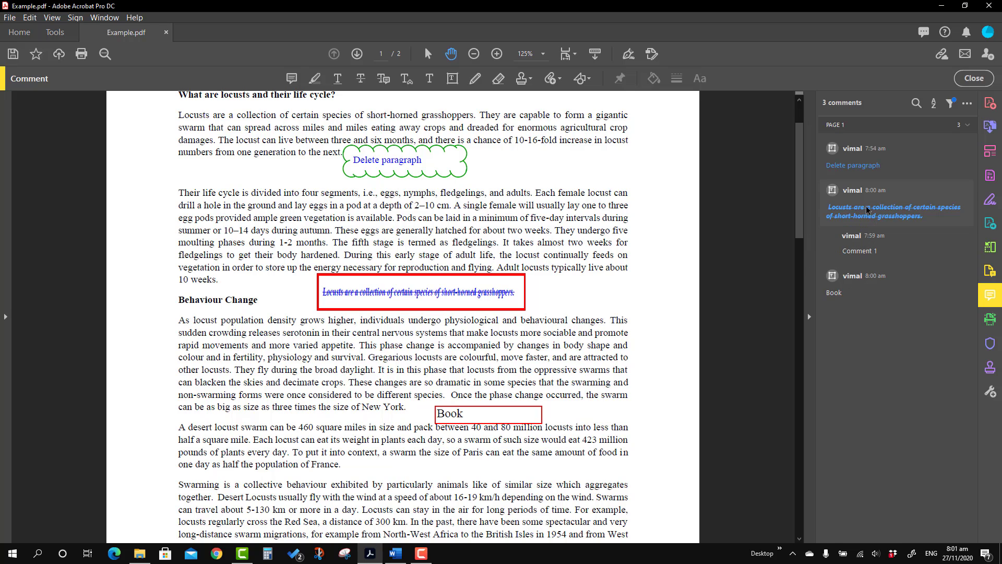
- Filter comments by the light green colour, then clear all filters
{"action": "left_click", "coordinate": [950, 102]}
{"action": "left_click", "coordinate": [854, 212]}
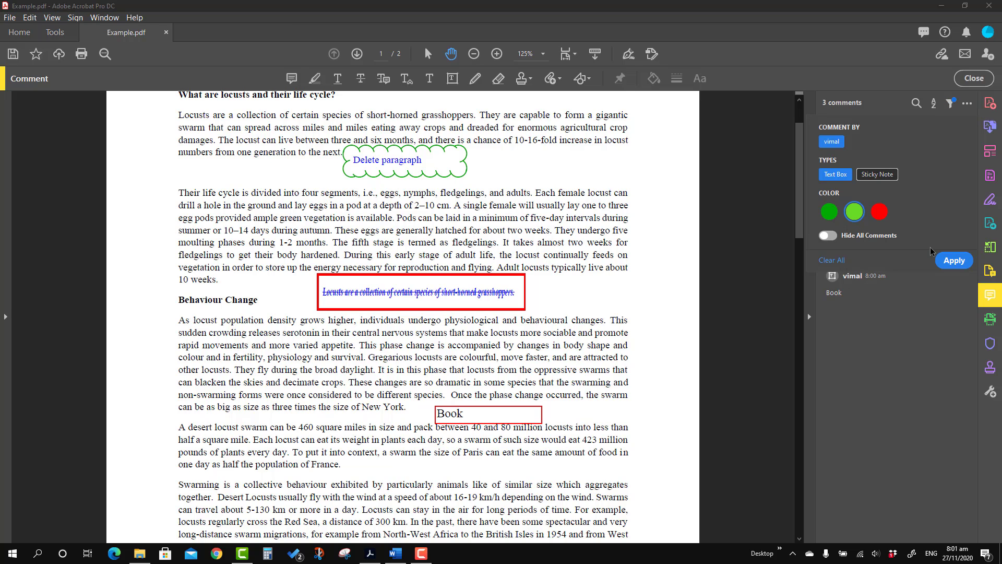
{"action": "left_click", "coordinate": [946, 260]}
{"action": "key", "text": "ctrl+minus"}
{"action": "key", "text": "ctrl+minus"}
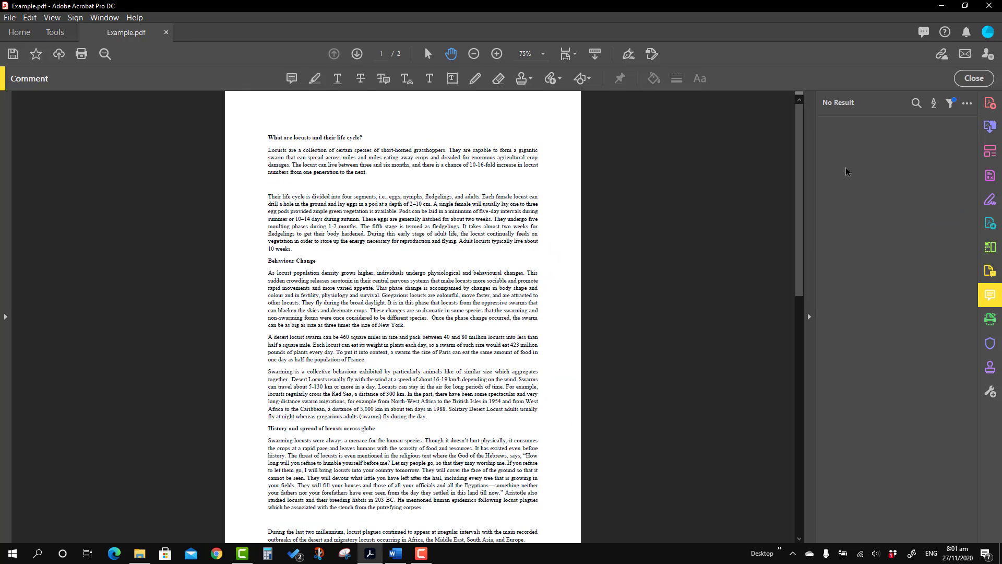
{"action": "left_click", "coordinate": [950, 104]}
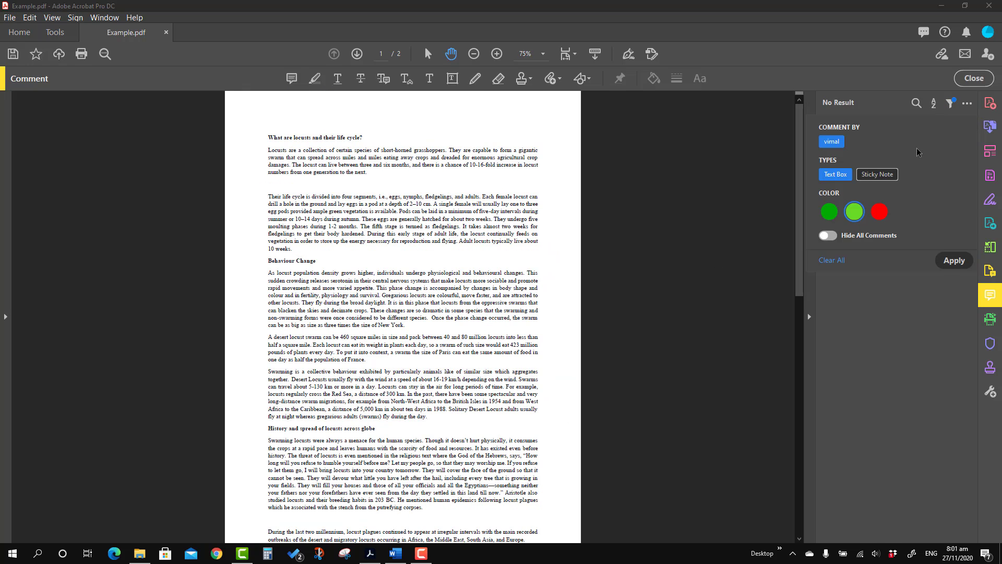
{"action": "left_click", "coordinate": [839, 261]}
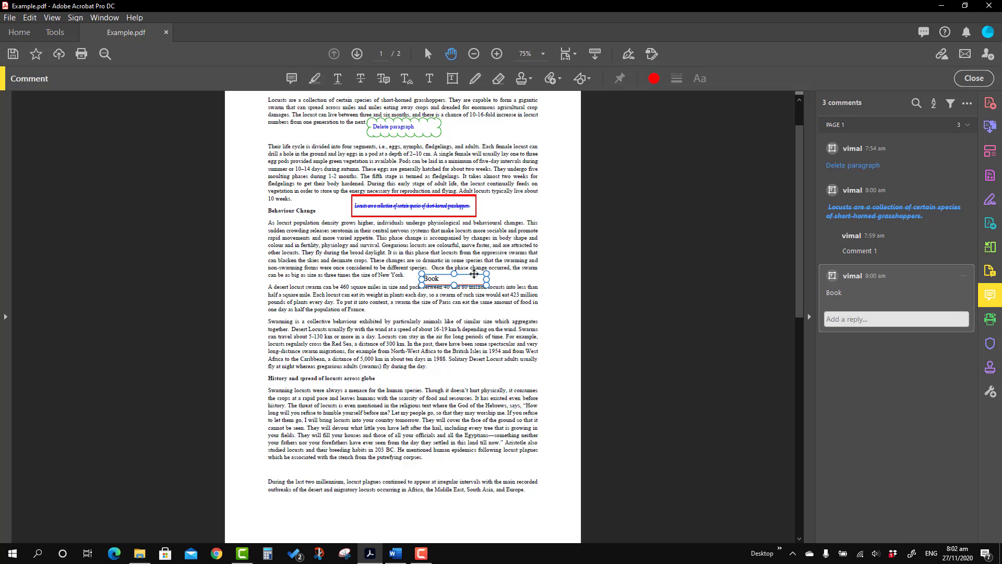
- Delete the 'Book' text box from its right-click menu
{"action": "right_click", "coordinate": [474, 273]}
{"action": "left_click", "coordinate": [507, 280]}
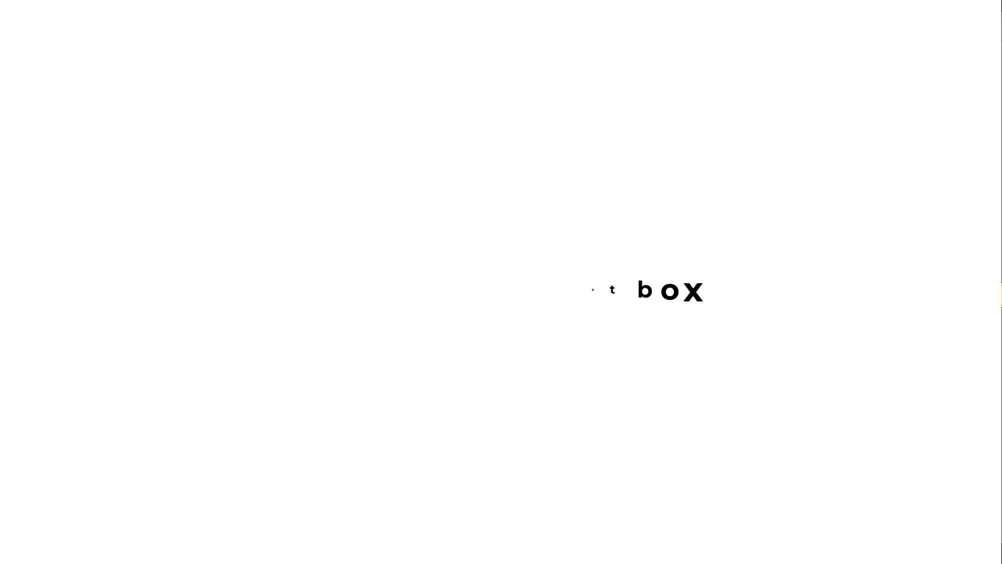
- Tick Locked in the strikethrough text box's Properties to lock it
{"action": "right_click", "coordinate": [465, 216]}
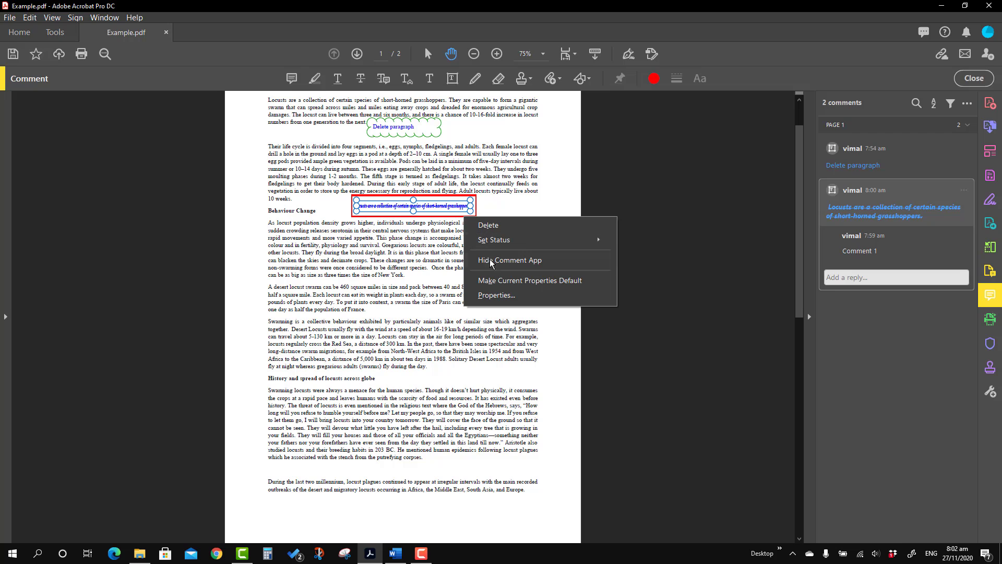
{"action": "left_click", "coordinate": [497, 295]}
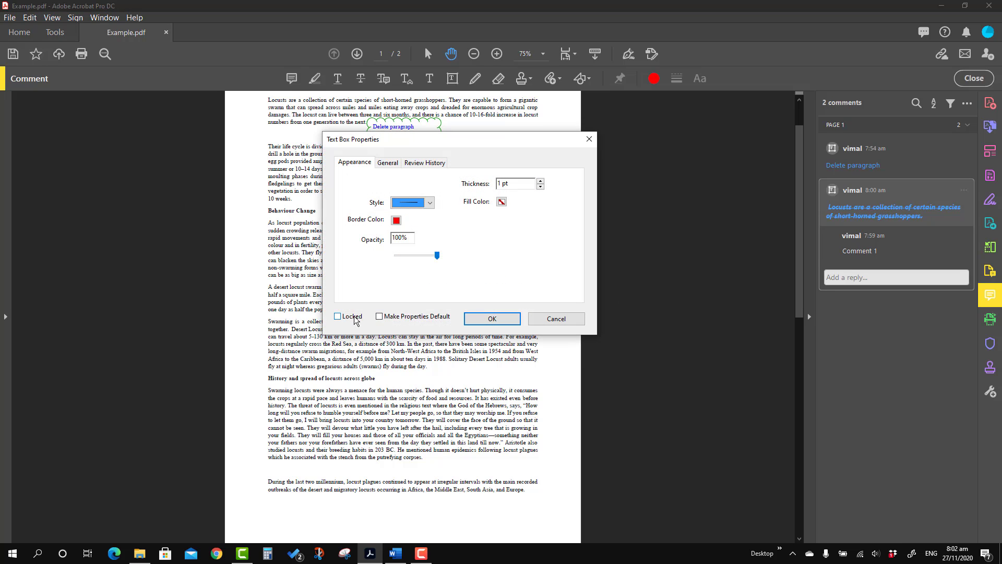
{"action": "left_click", "coordinate": [353, 317]}
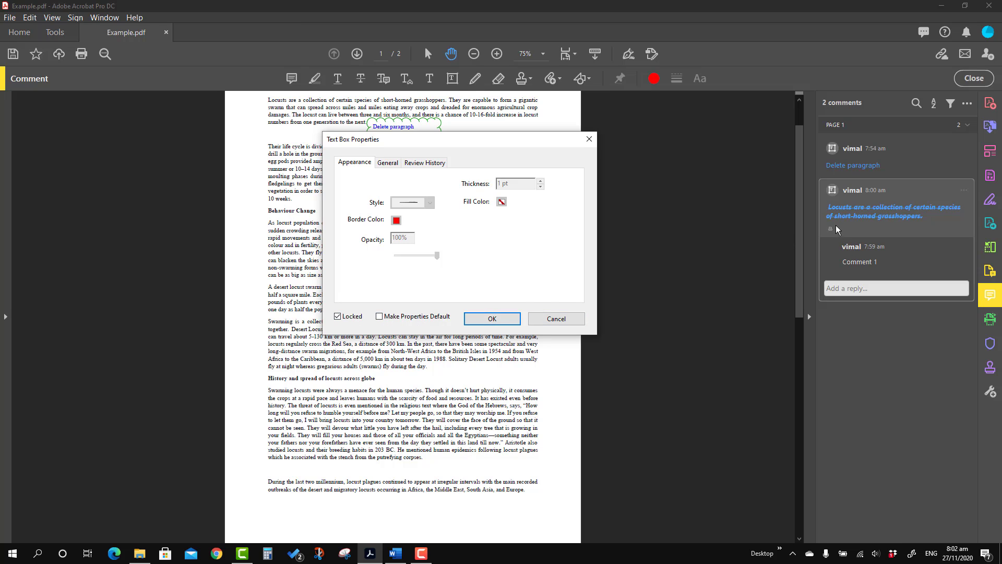
{"action": "left_click", "coordinate": [519, 319]}
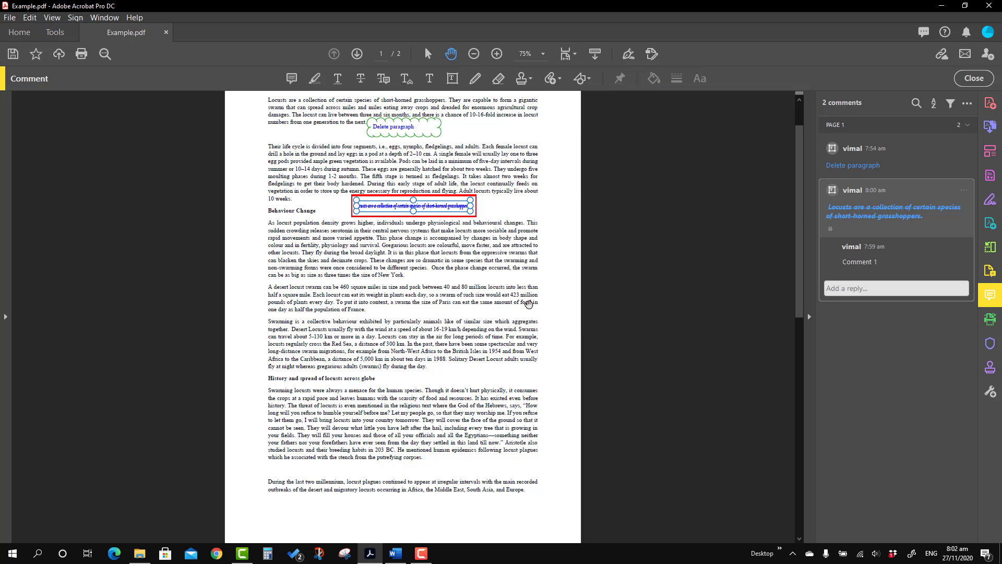
- Make the strikethrough box's appearance the default, then check the Delete paragraph cloud's options
{"action": "right_click", "coordinate": [477, 216]}
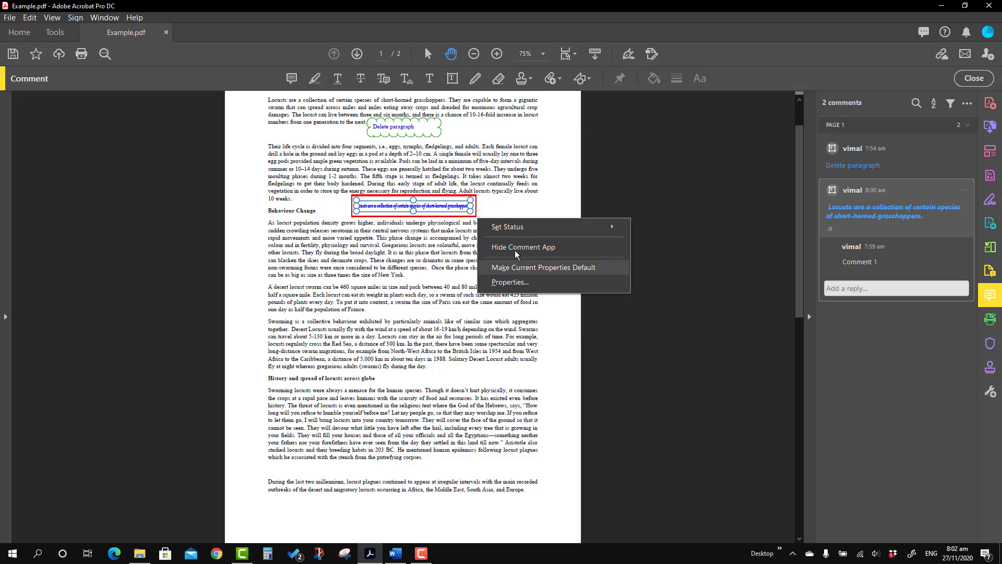
{"action": "left_click", "coordinate": [512, 268]}
{"action": "left_click", "coordinate": [438, 137]}
{"action": "right_click", "coordinate": [438, 137]}
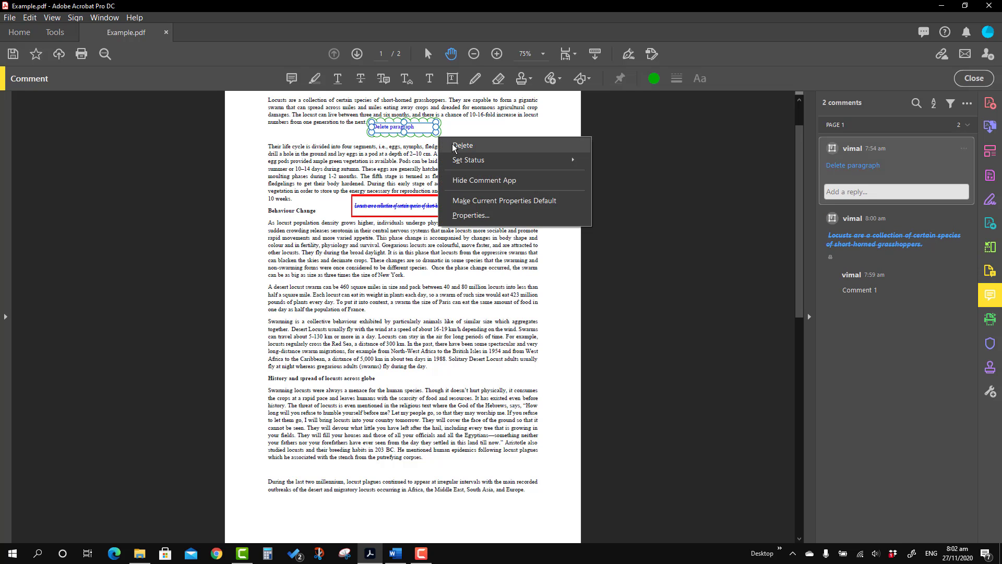
{"action": "left_click", "coordinate": [420, 157]}
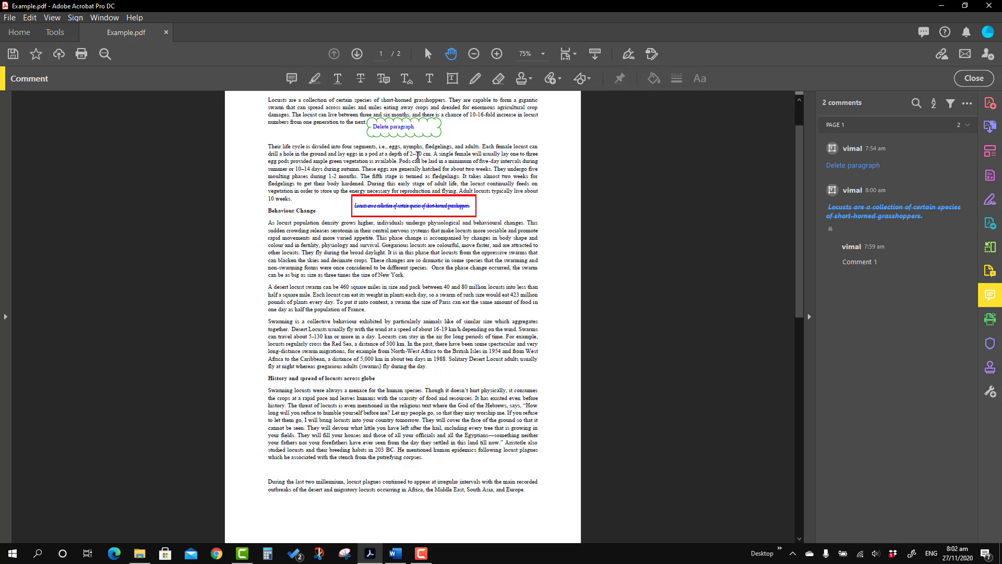
- Untick Locked in the strikethrough box's Properties to unlock it, then recheck its options
{"action": "left_click", "coordinate": [431, 208]}
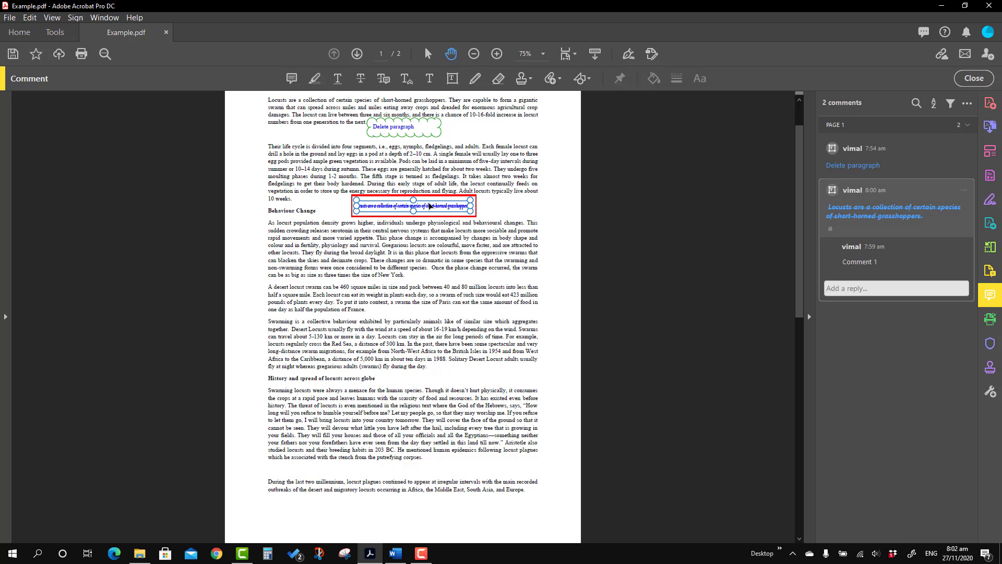
{"action": "right_click", "coordinate": [439, 198]}
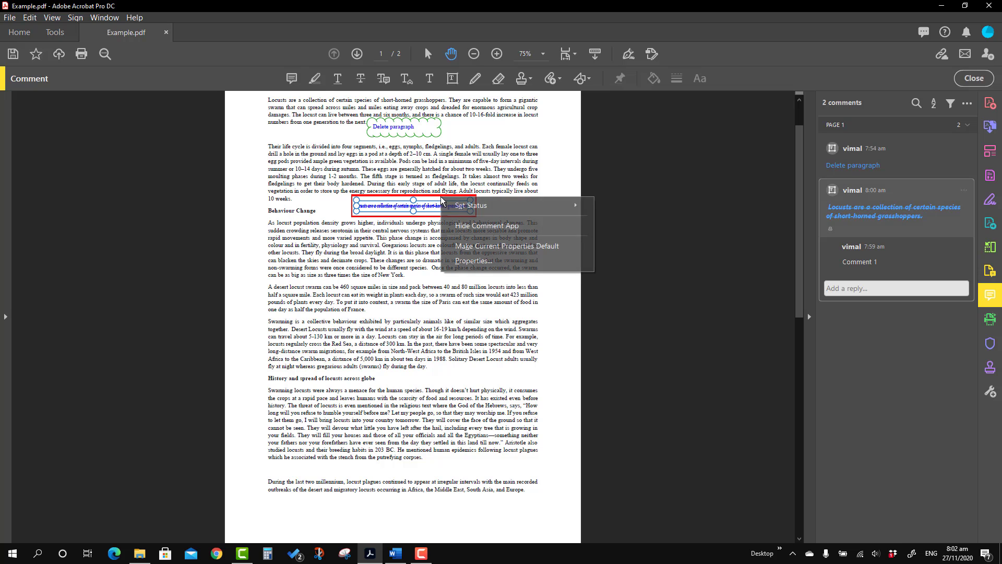
{"action": "left_click", "coordinate": [468, 262]}
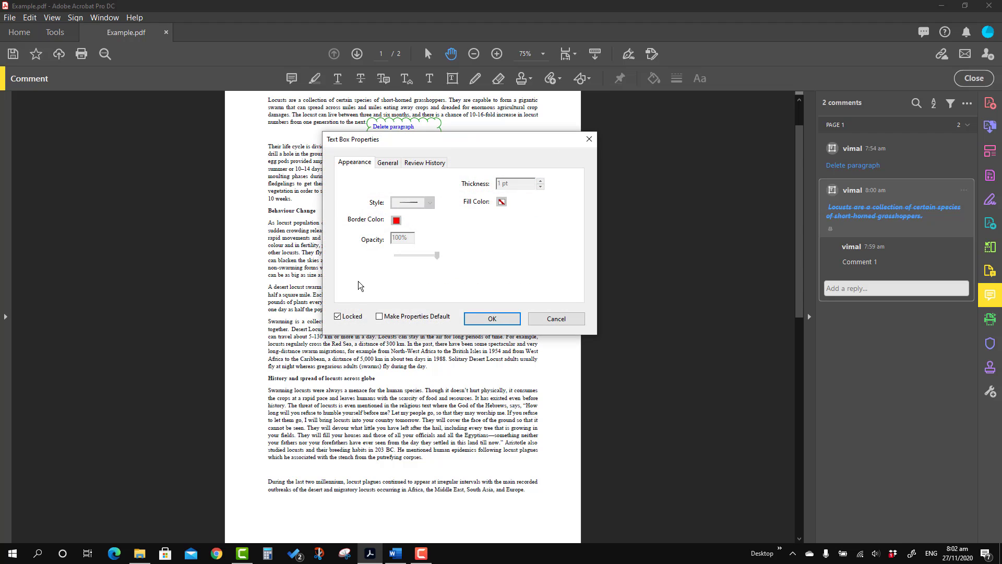
{"action": "left_click", "coordinate": [353, 323]}
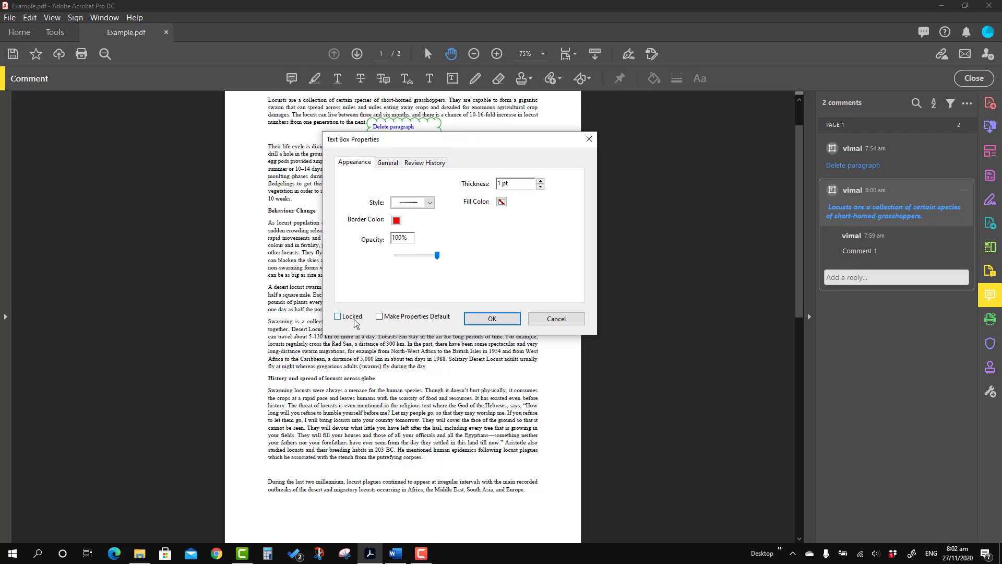
{"action": "left_click", "coordinate": [484, 323]}
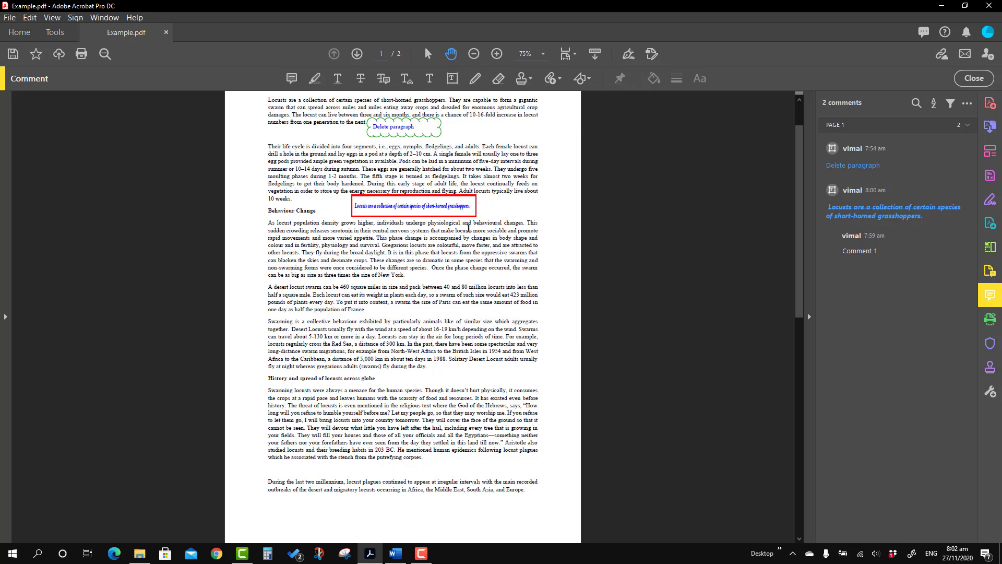
{"action": "left_click", "coordinate": [453, 201]}
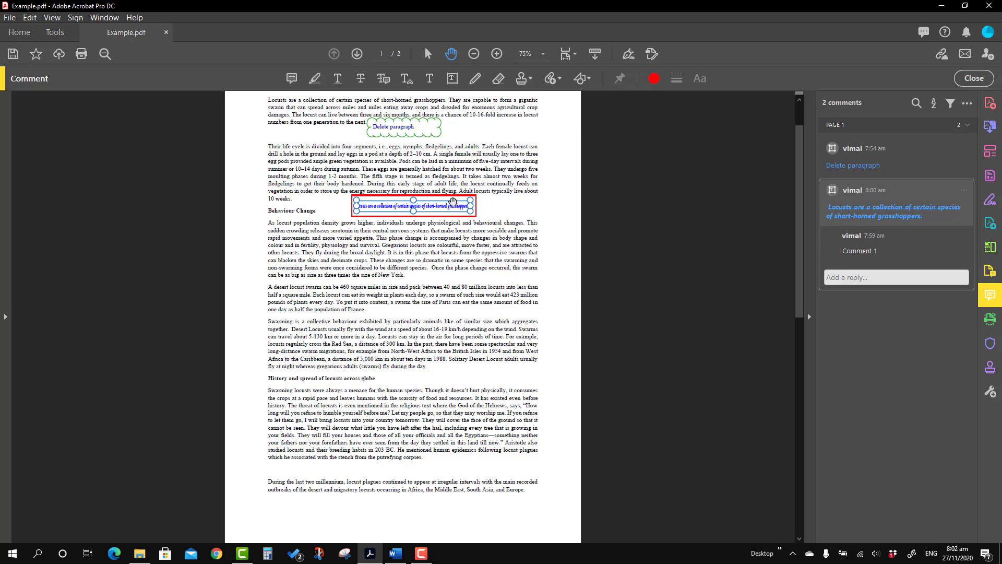
{"action": "right_click", "coordinate": [453, 202]}
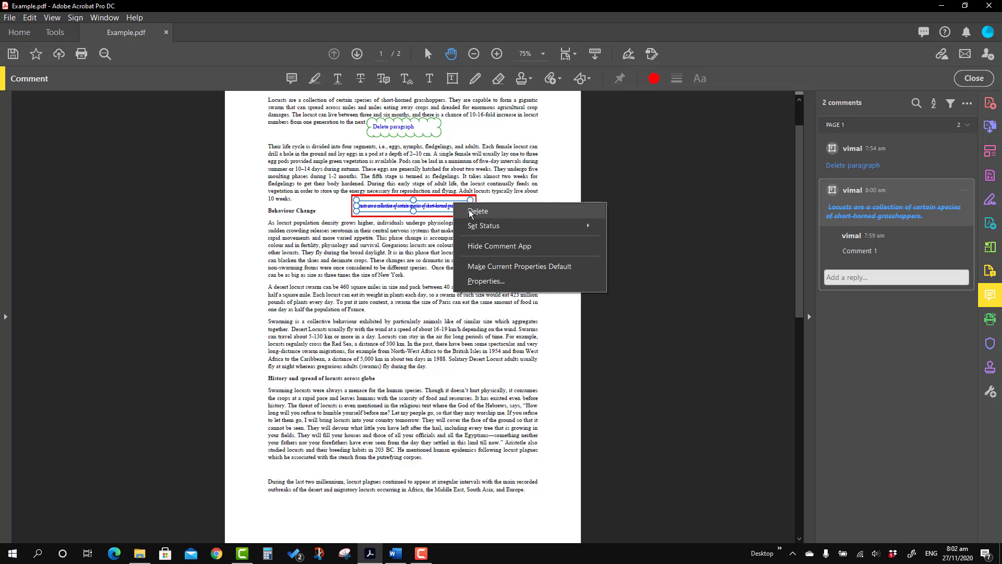